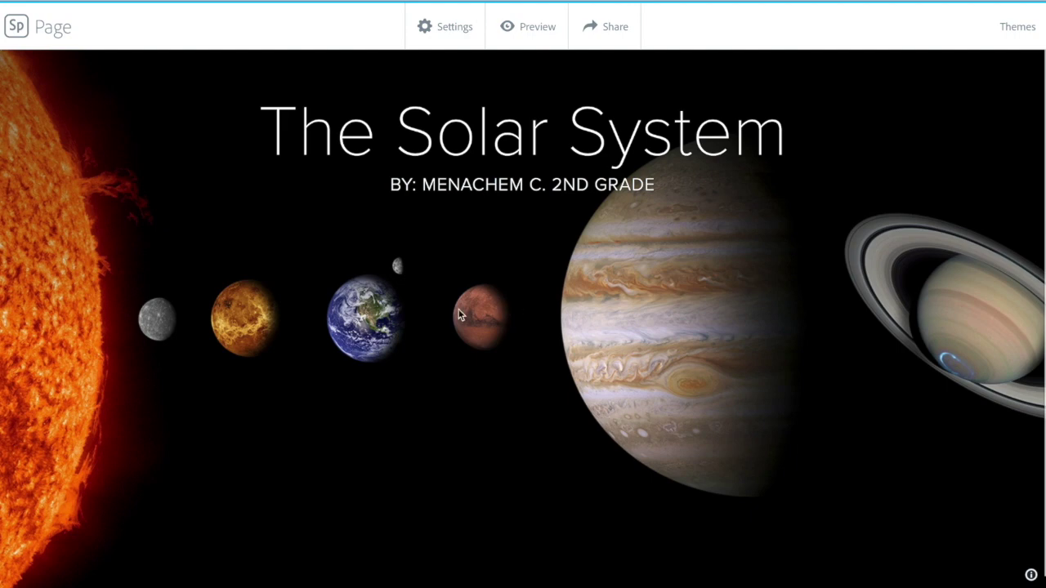
Step: Start a photo block below the title and return to the Add photos source list
scroll(458, 314, down, 5)
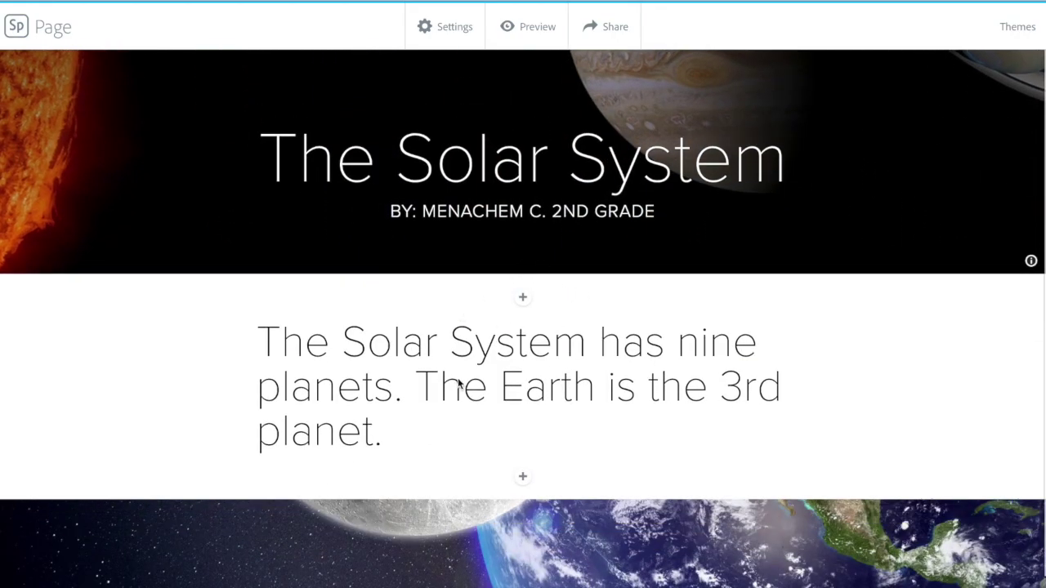
click(522, 299)
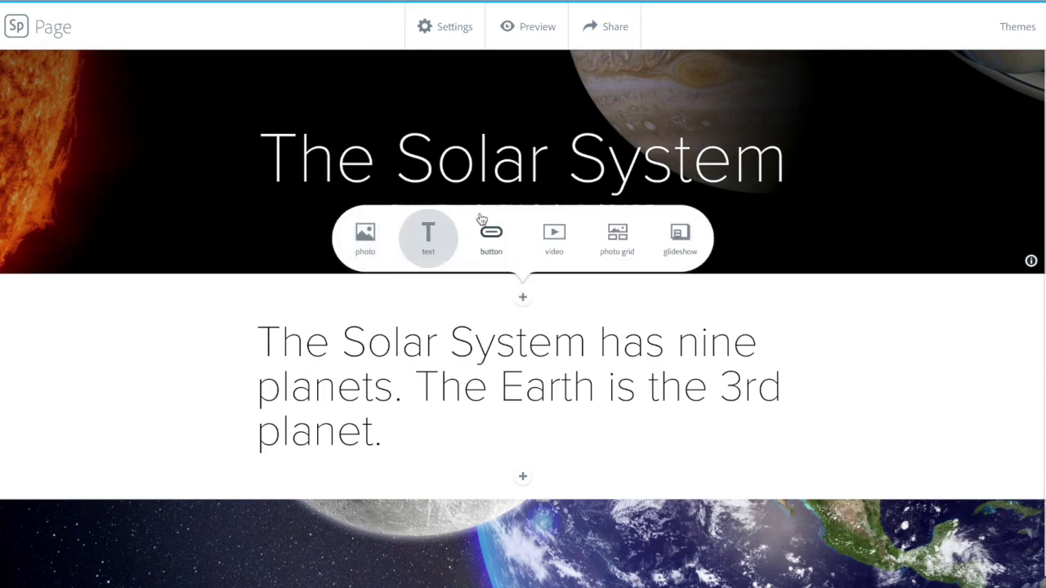
click(364, 237)
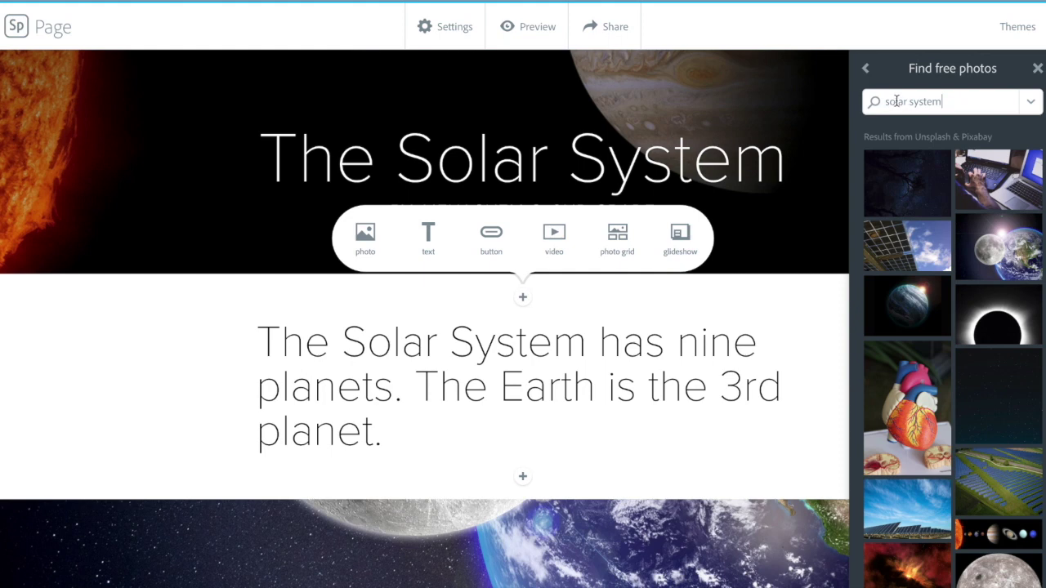
click(869, 70)
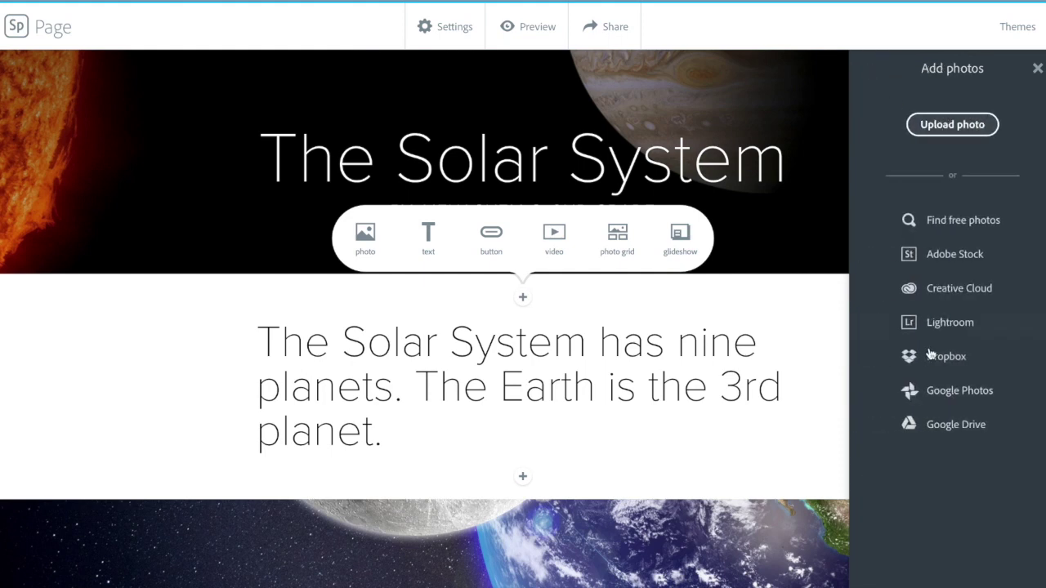
click(944, 125)
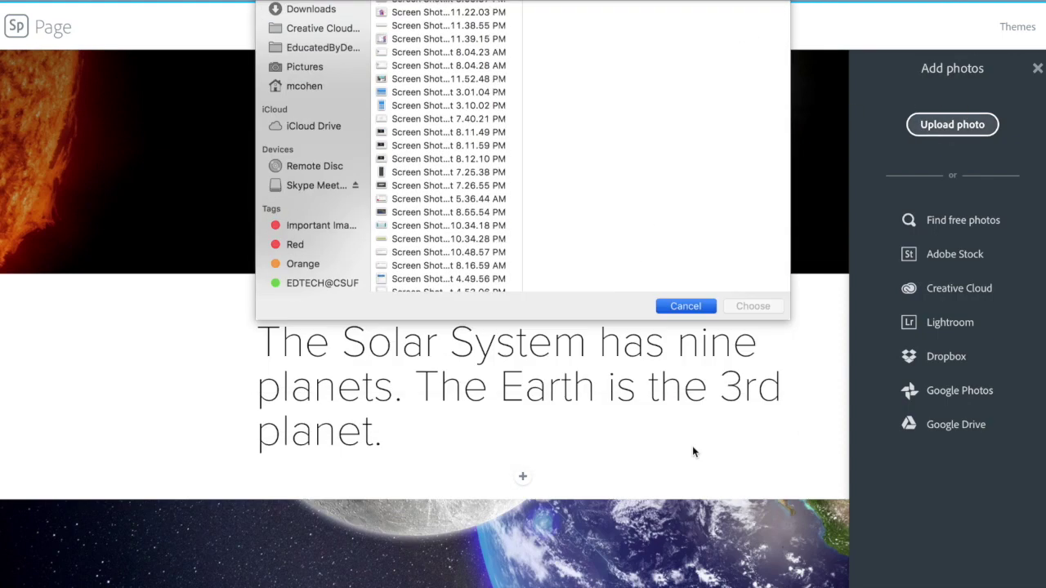
click(686, 368)
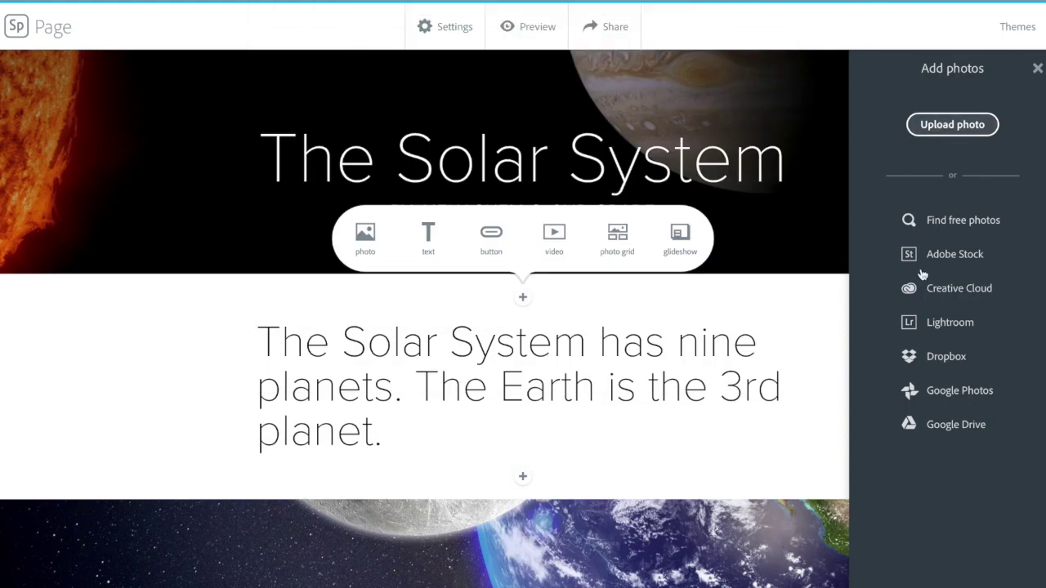
click(953, 230)
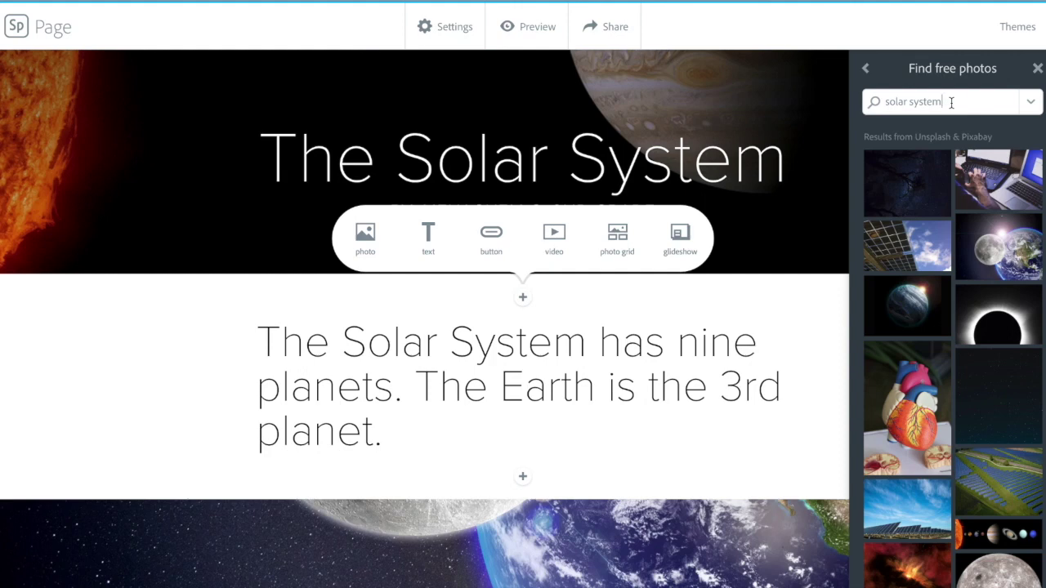
Step: Insert the first starry night-sky photo from the 'solar system' results beneath the title
click(905, 202)
scroll(275, 399, down, 1)
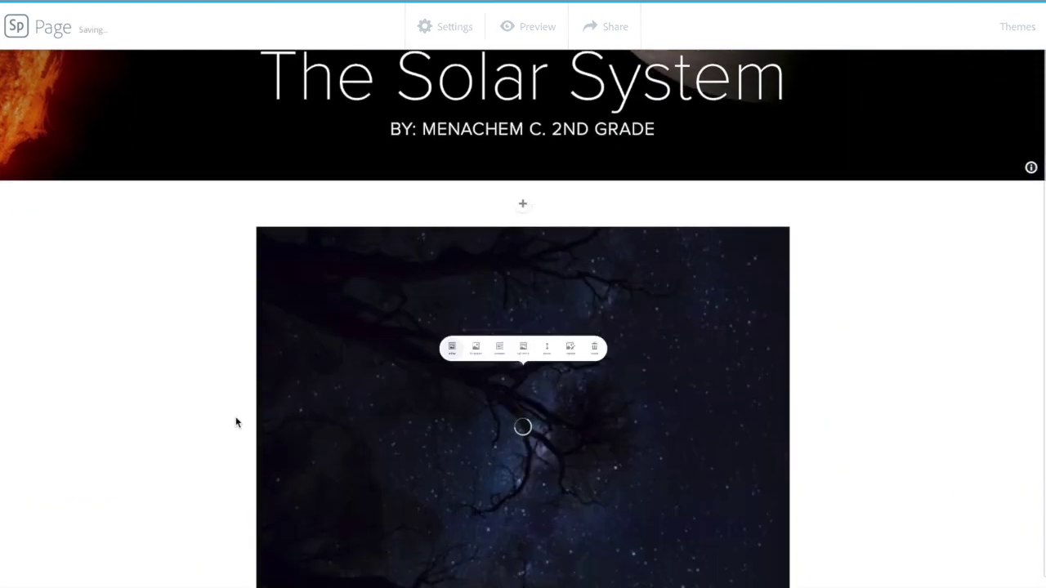
scroll(502, 338, down, 1)
Step: Show the starry photo's layout options, then scroll down through the story toward the Moon block
scroll(541, 404, down, 1)
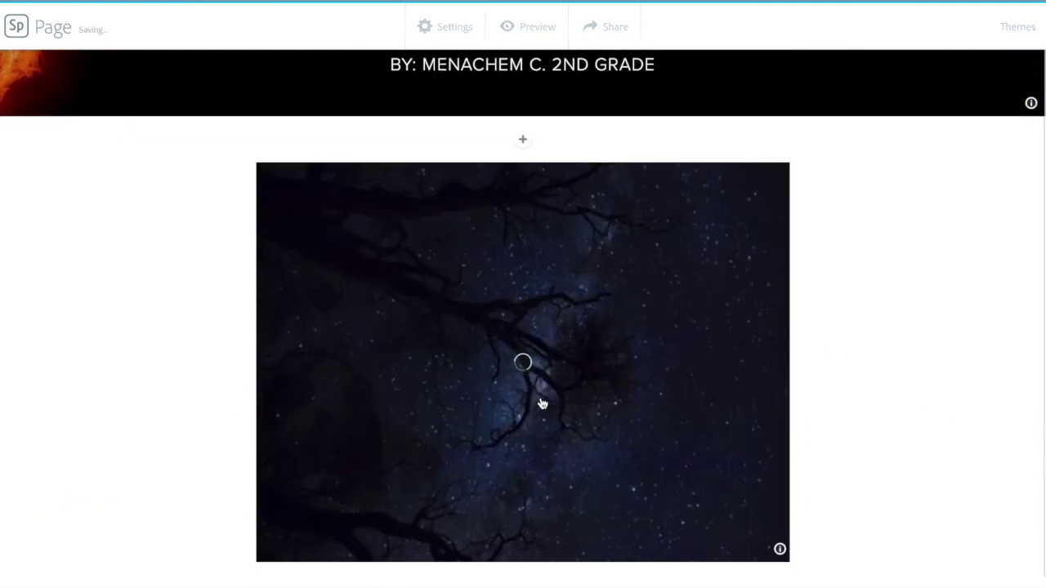
click(472, 312)
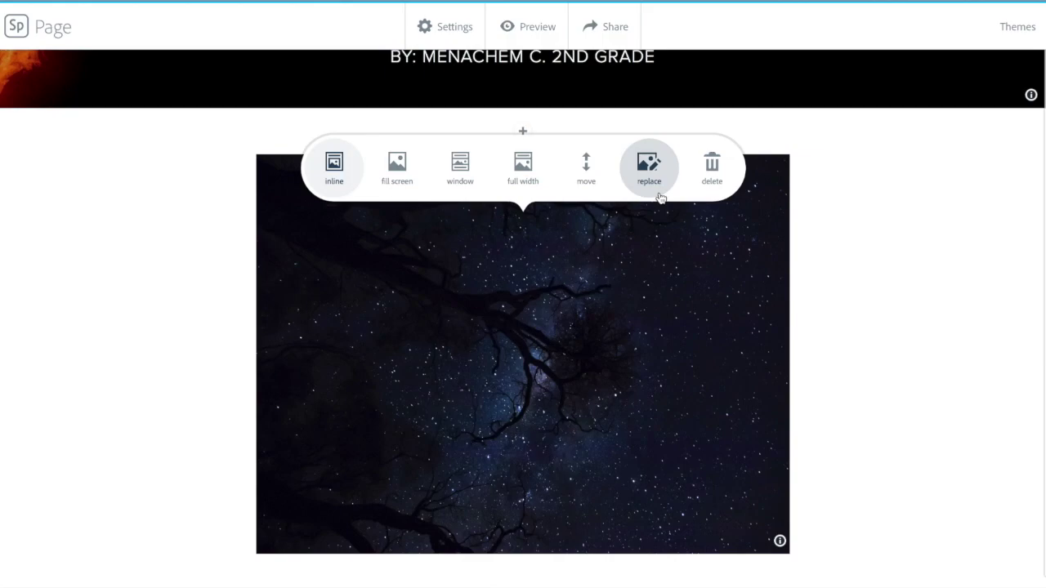
scroll(660, 199, down, 20)
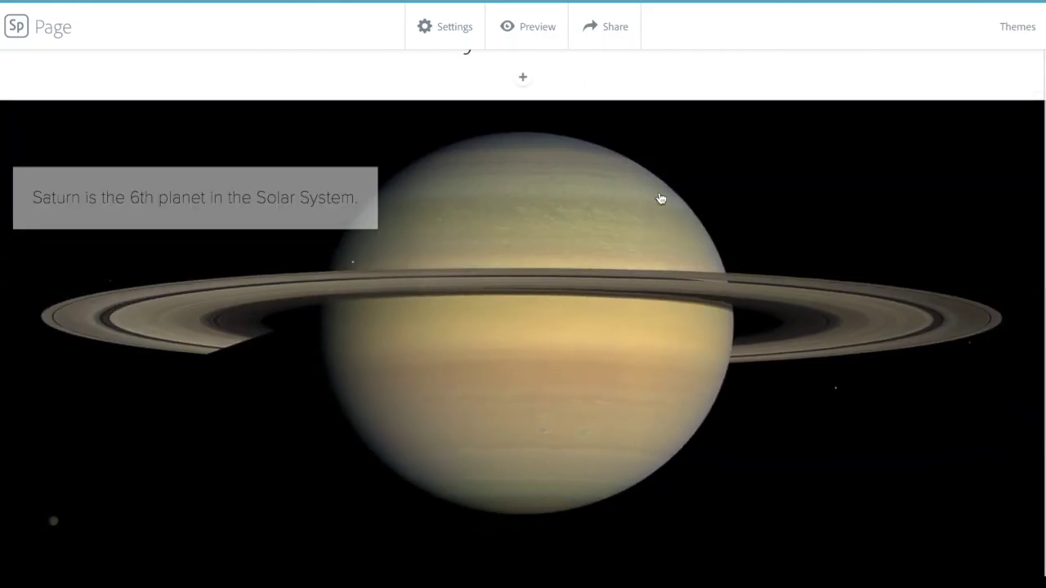
scroll(661, 199, down, 20)
scroll(661, 198, down, 20)
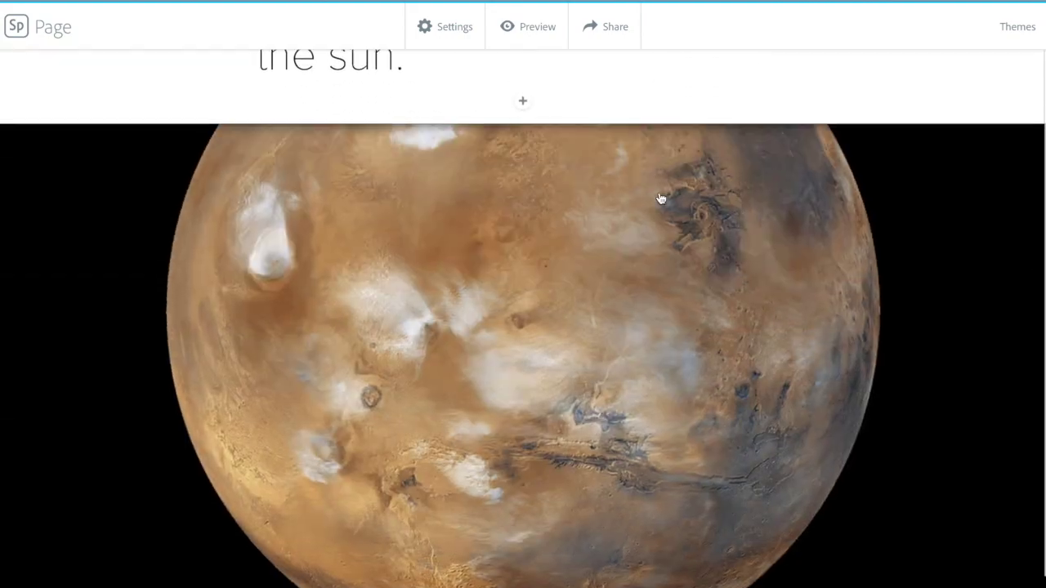
scroll(660, 198, down, 20)
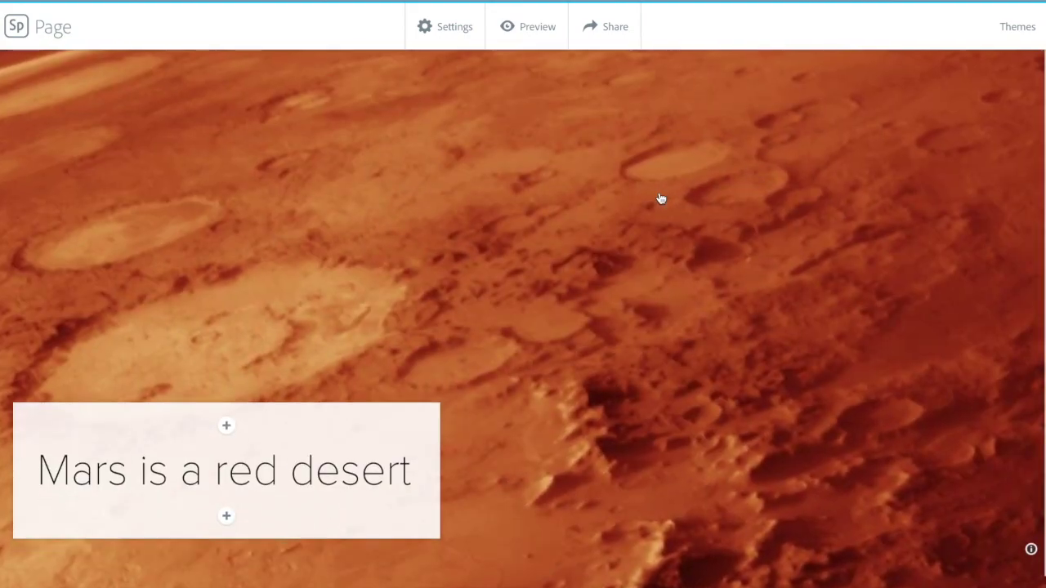
scroll(660, 198, down, 20)
scroll(661, 199, down, 15)
scroll(660, 198, down, 3)
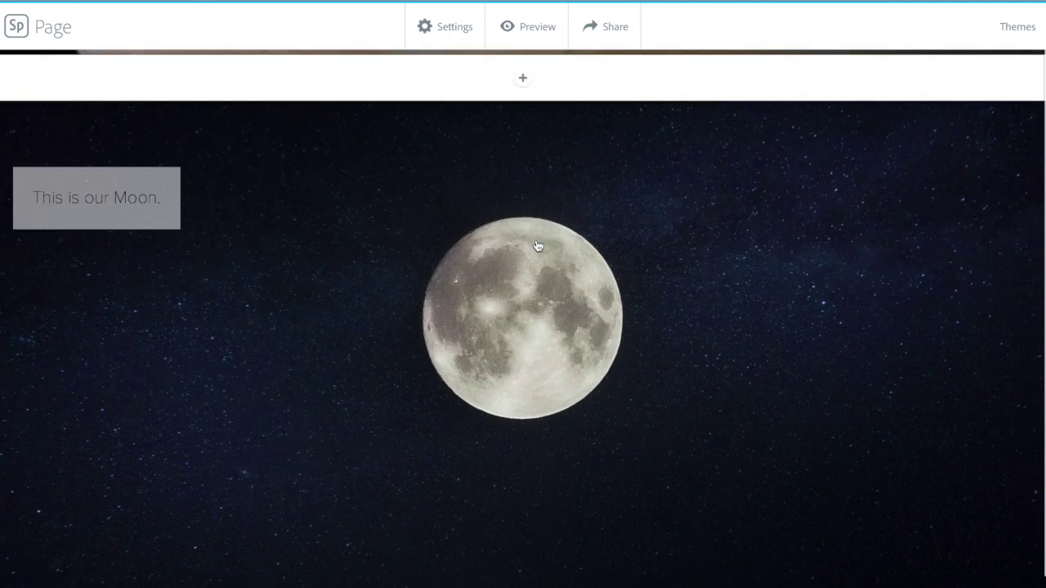
Step: Start moving the 'This is our Moon.' block, then bring up the Mars glideshow's options
click(532, 404)
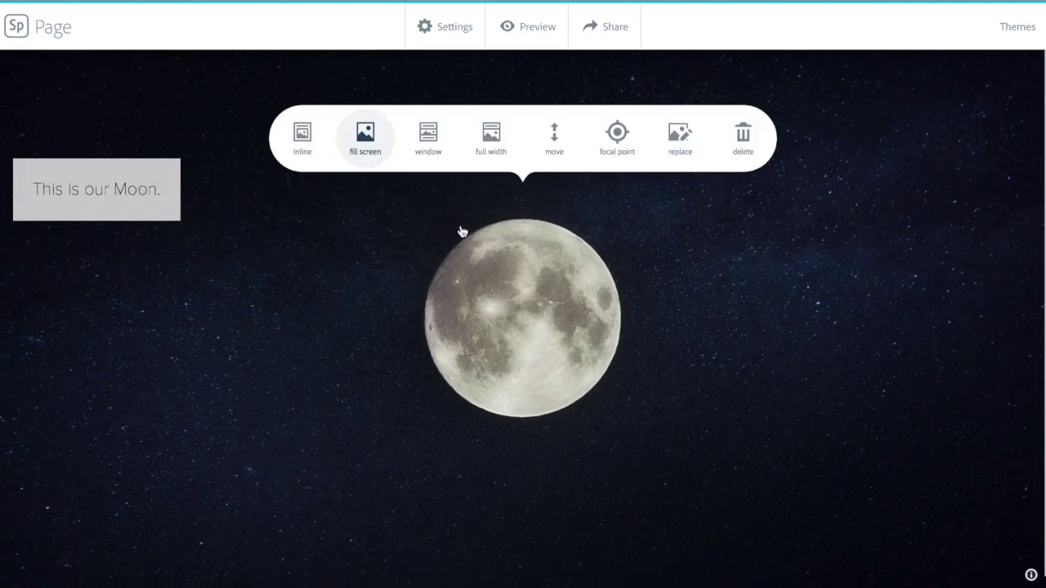
click(554, 135)
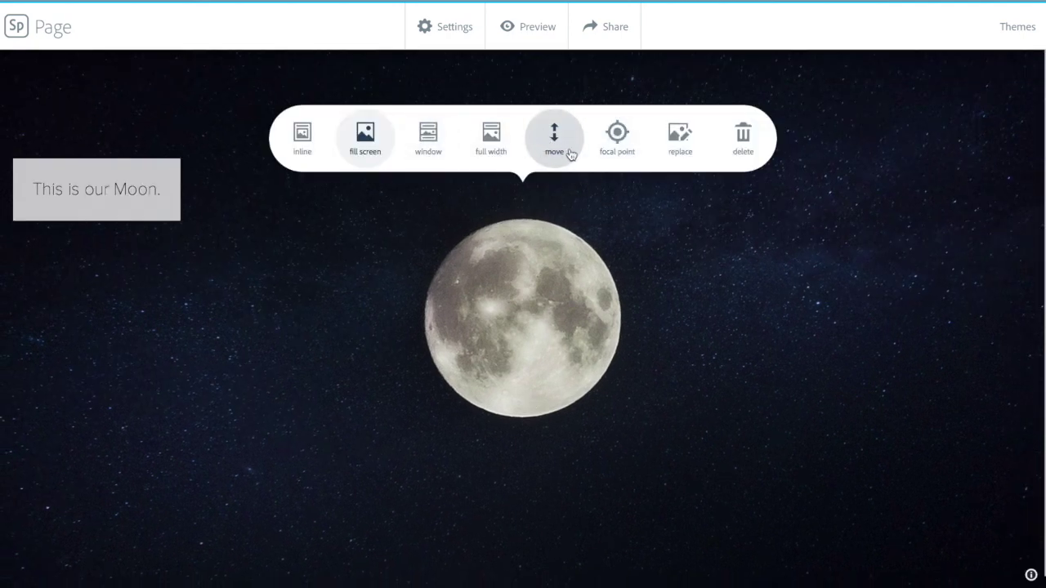
scroll(532, 327, down, 6)
click(501, 396)
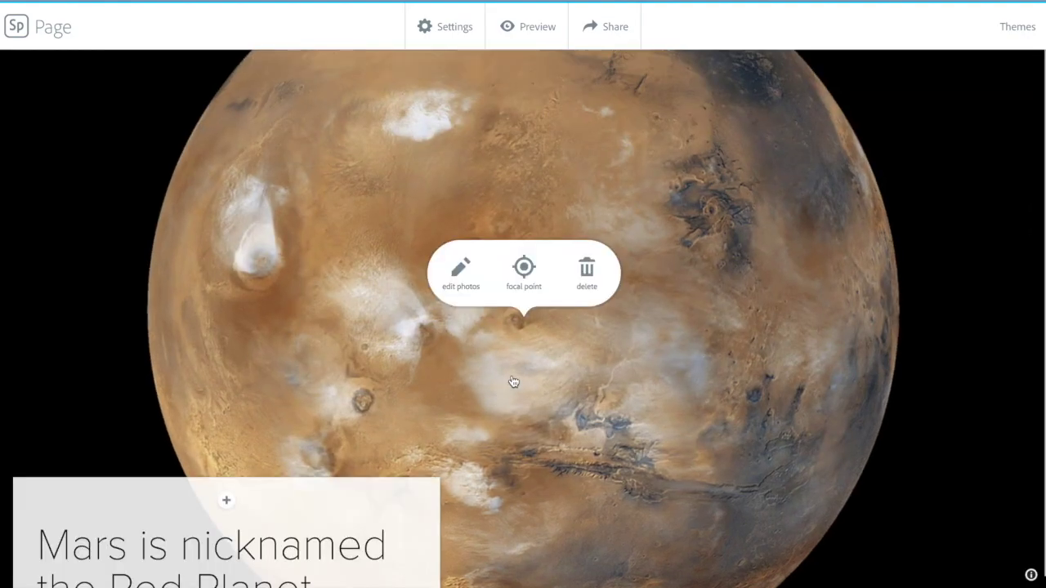
click(463, 270)
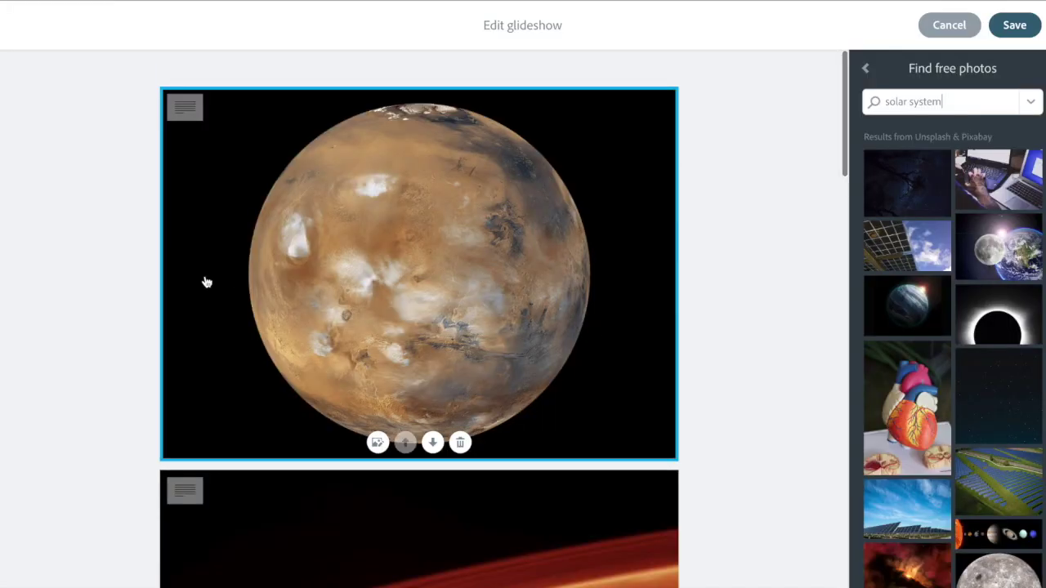
scroll(435, 448, down, 1)
scroll(432, 444, down, 20)
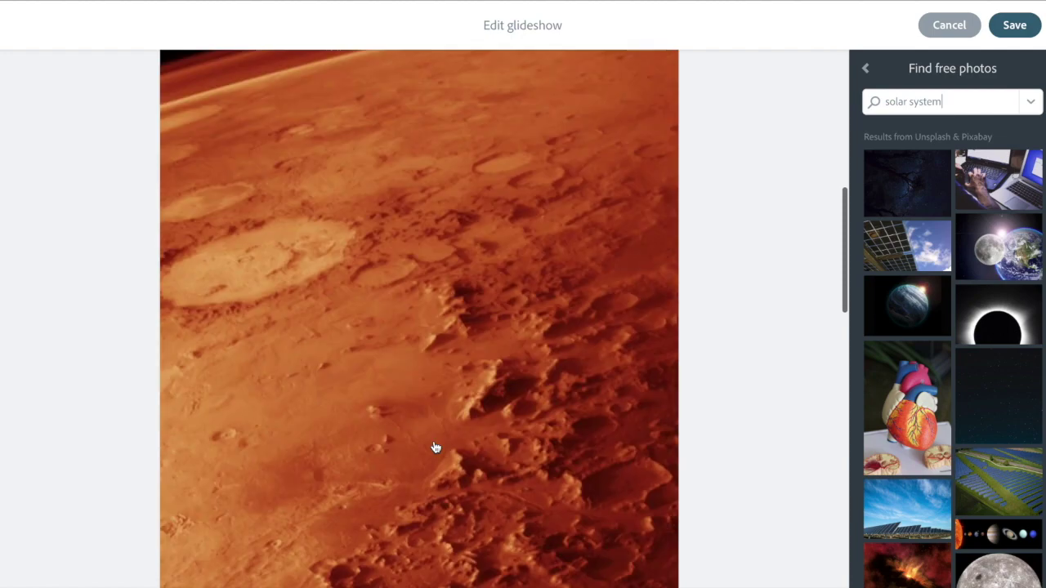
scroll(432, 444, up, 20)
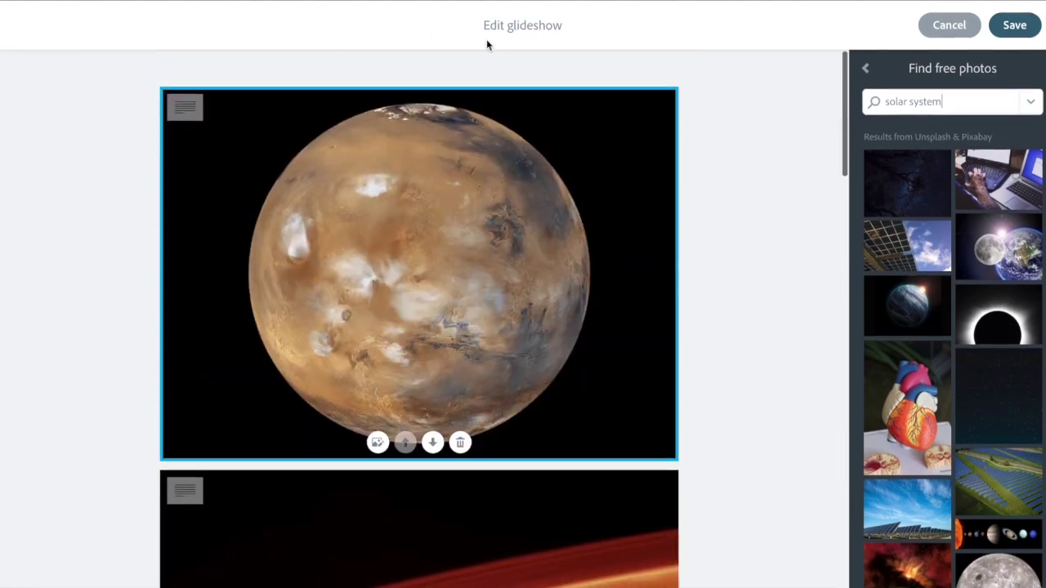
click(948, 26)
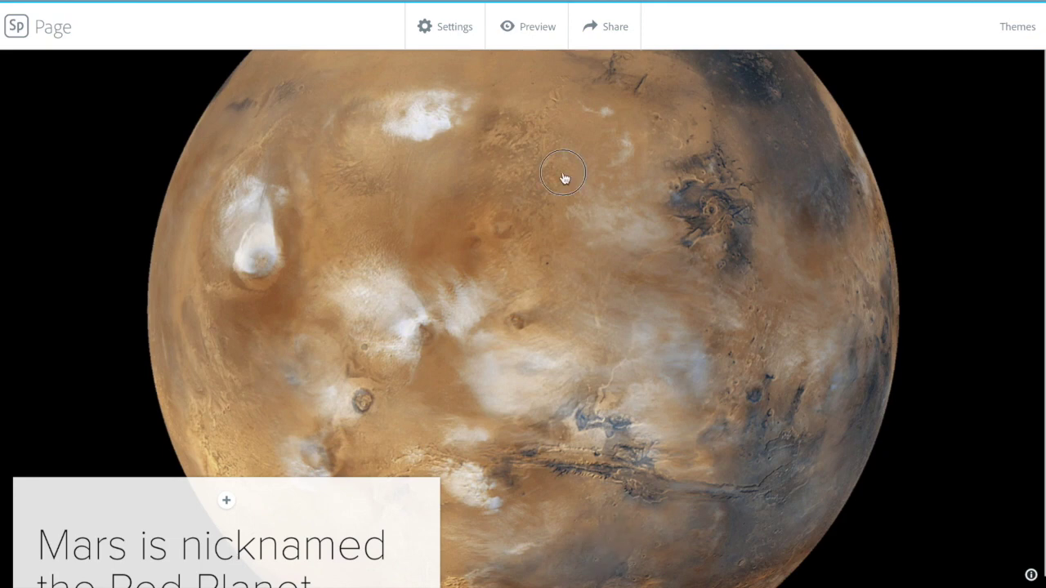
click(567, 375)
click(441, 135)
Step: Go back to the starry night-sky photo below the title and delete it
click(473, 334)
scroll(454, 312, up, 5)
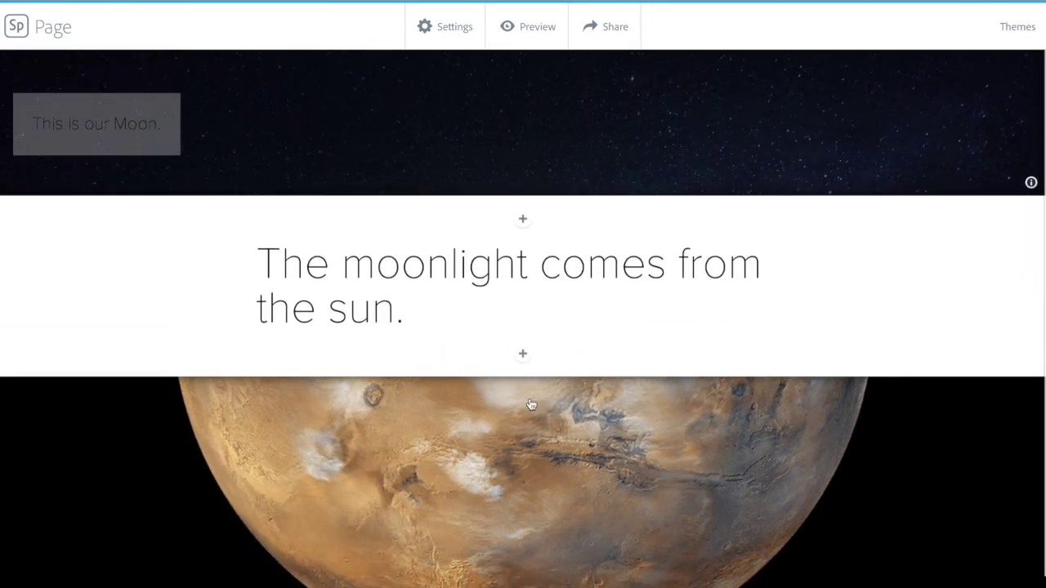
scroll(530, 315, down, 10)
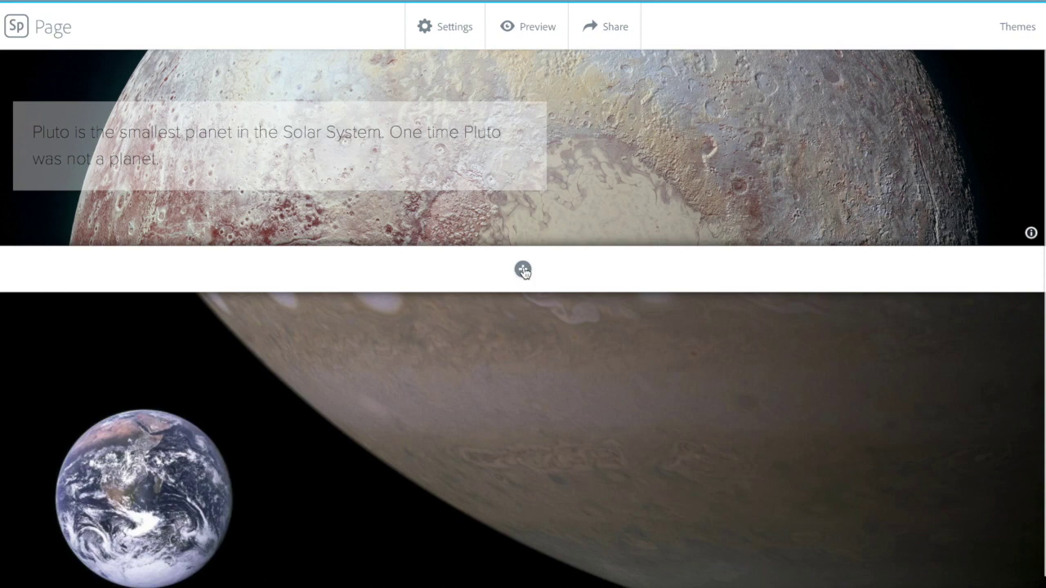
scroll(523, 272, down, 10)
scroll(526, 274, up, 5)
scroll(525, 274, up, 15)
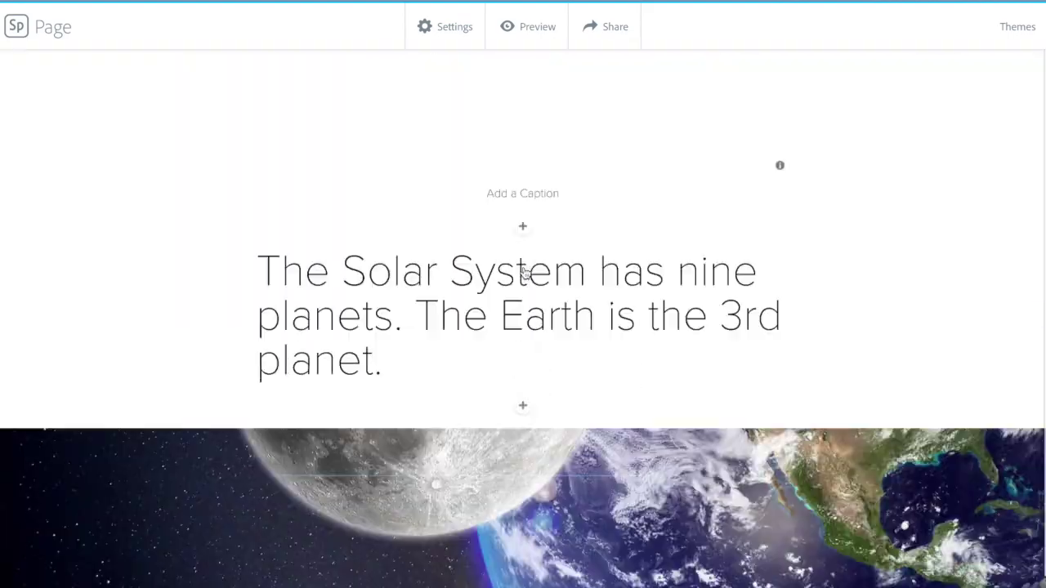
scroll(525, 274, down, 5)
scroll(525, 274, up, 2)
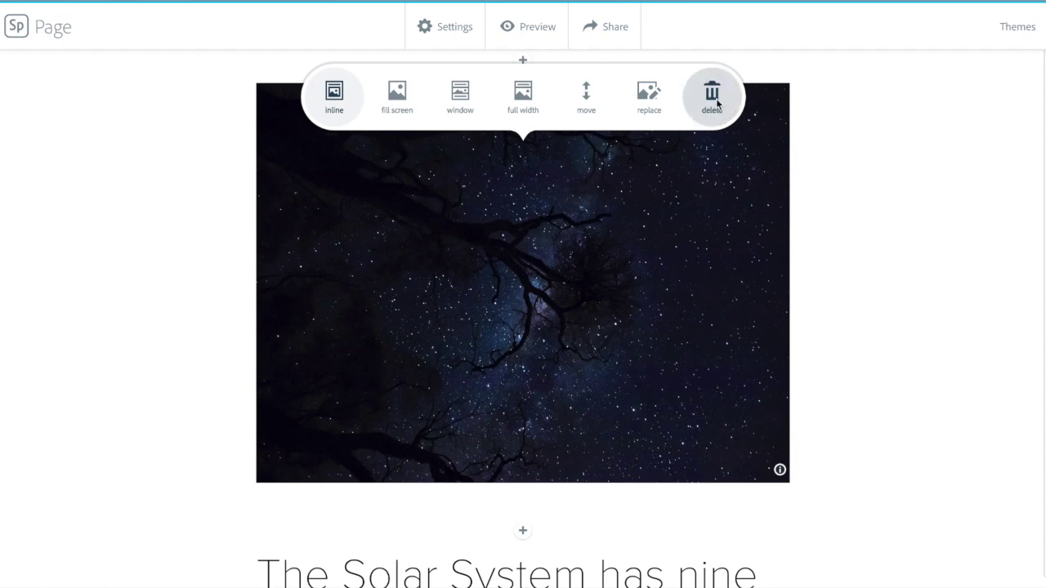
click(713, 96)
Step: Add an empty text block below the nine-planets paragraph and dismiss the theme upgrade offer
click(523, 262)
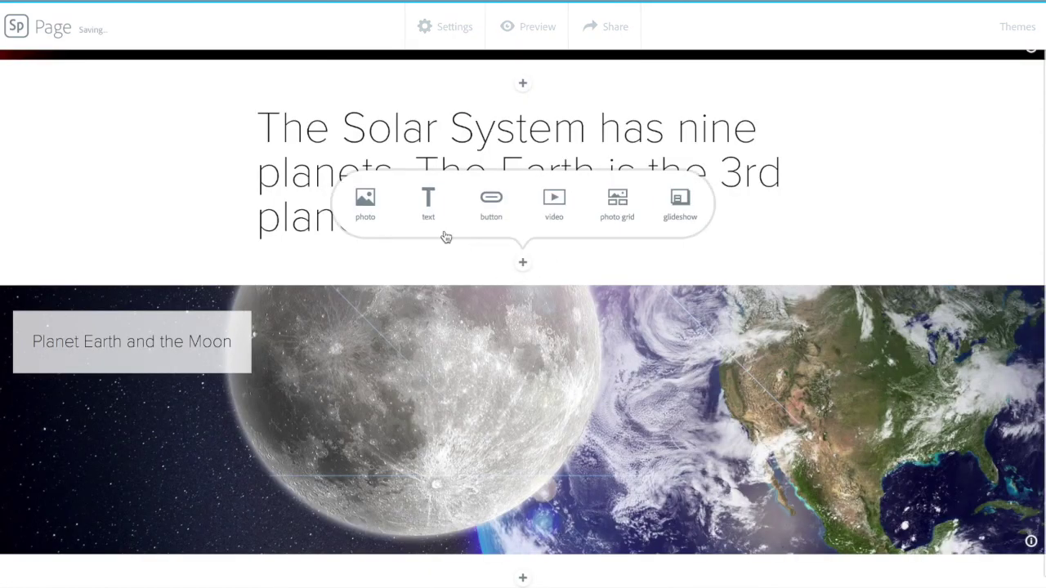
click(429, 201)
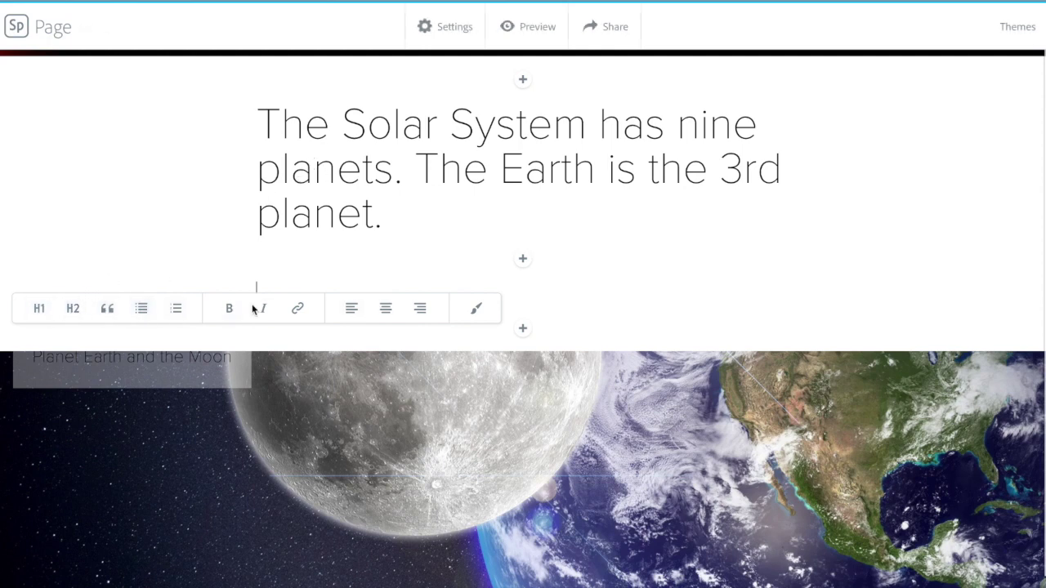
click(477, 317)
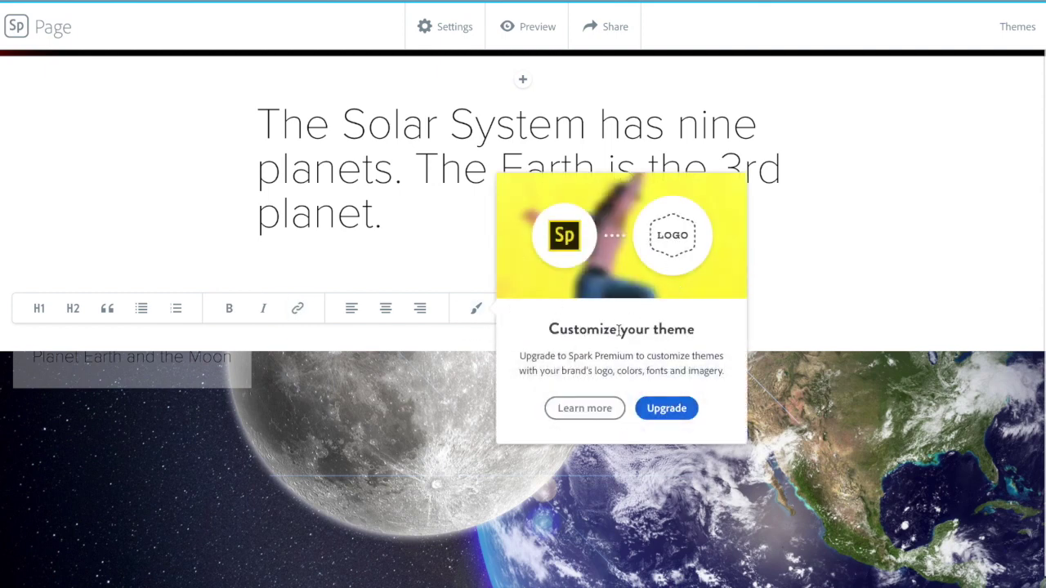
click(476, 312)
click(523, 262)
Step: Discard a trial button block, then insert an empty embedded video block below the paragraph
click(498, 203)
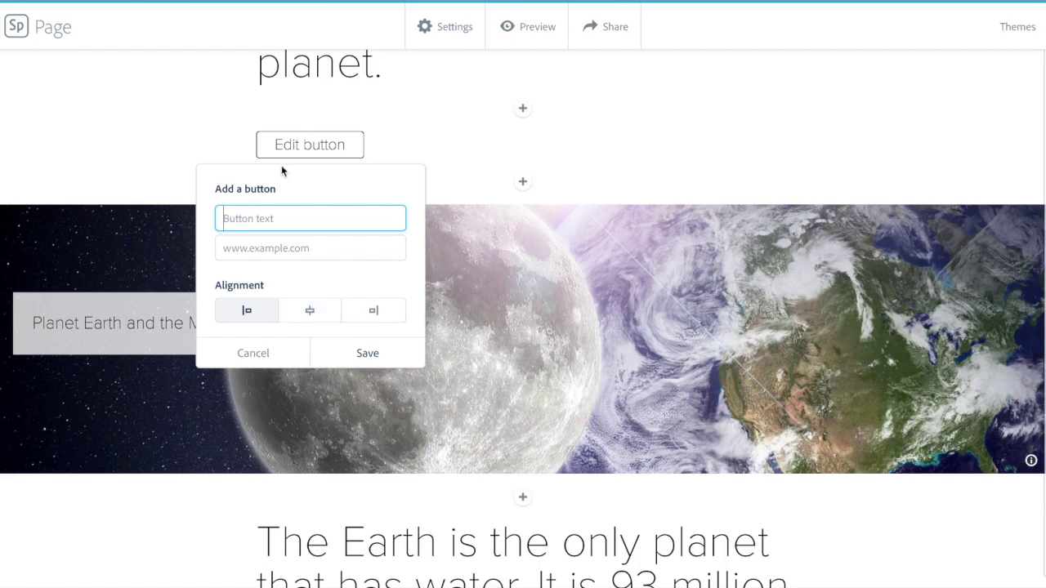
click(267, 353)
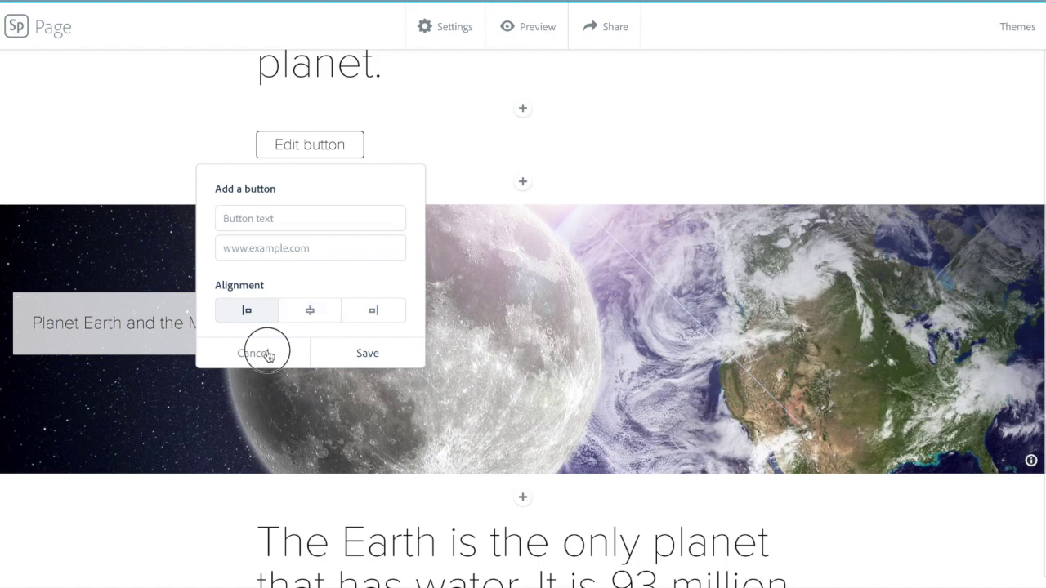
scroll(535, 163, up, 2)
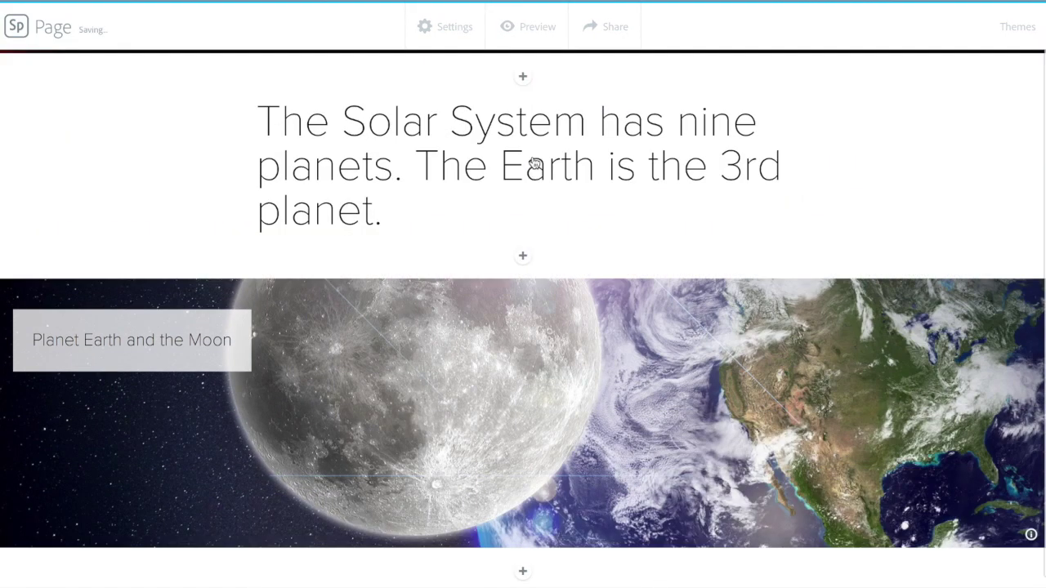
click(523, 255)
click(564, 201)
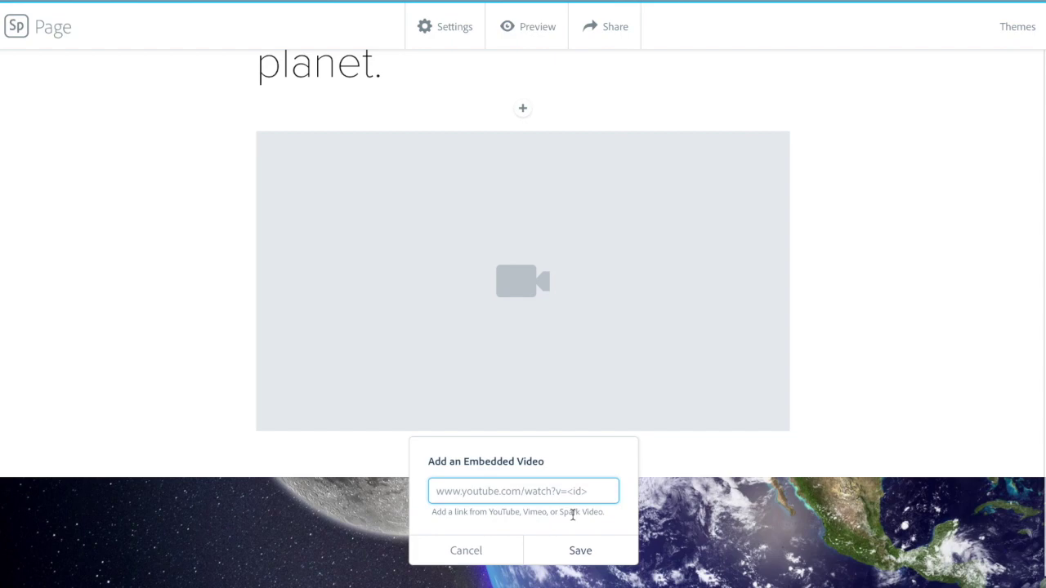
Step: Cancel the Add an Embedded Video dialog so the empty video block is removed
click(467, 551)
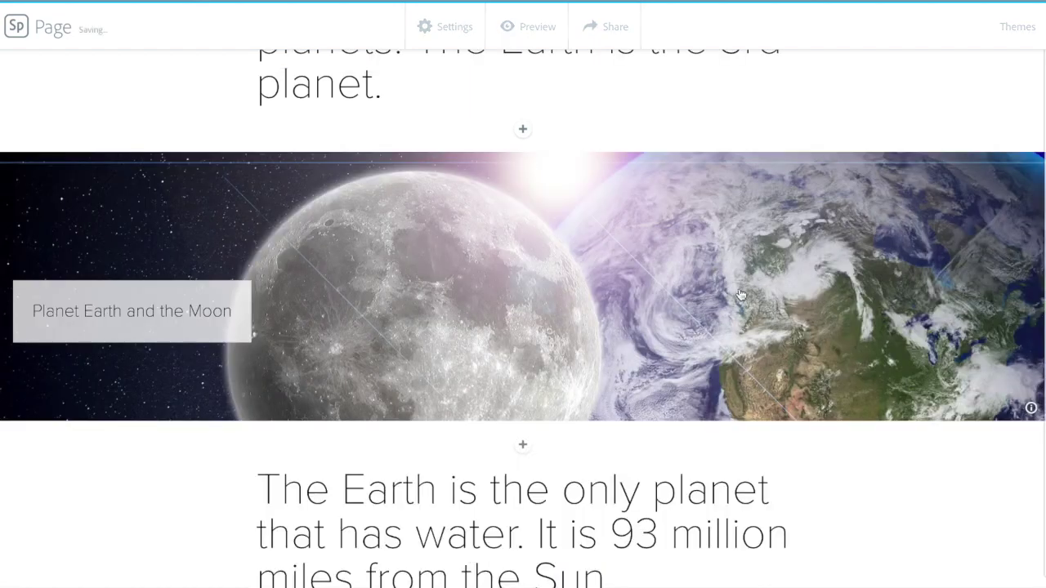
click(523, 131)
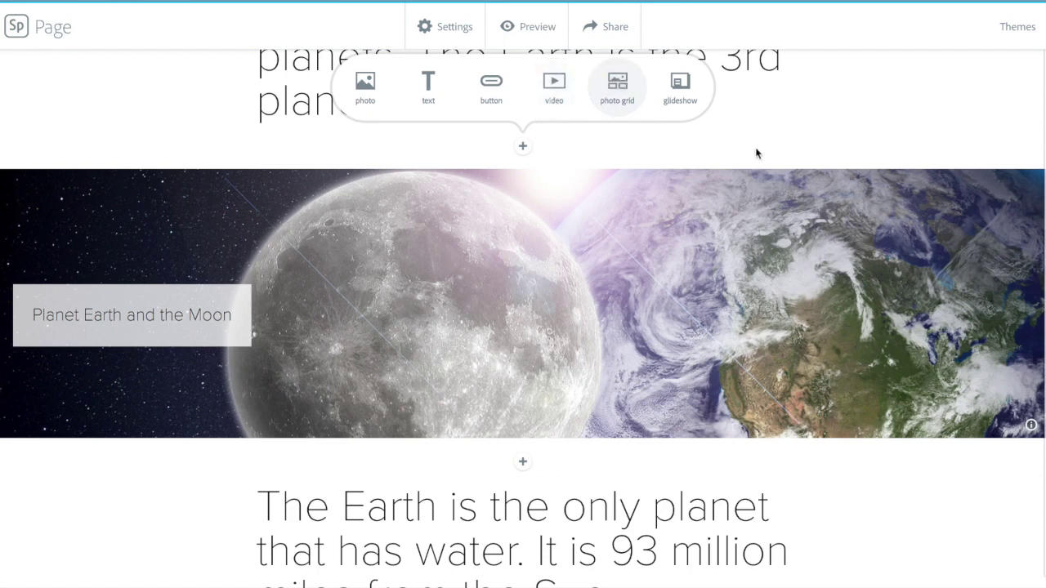
scroll(772, 140, up, 1)
scroll(772, 140, up, 7)
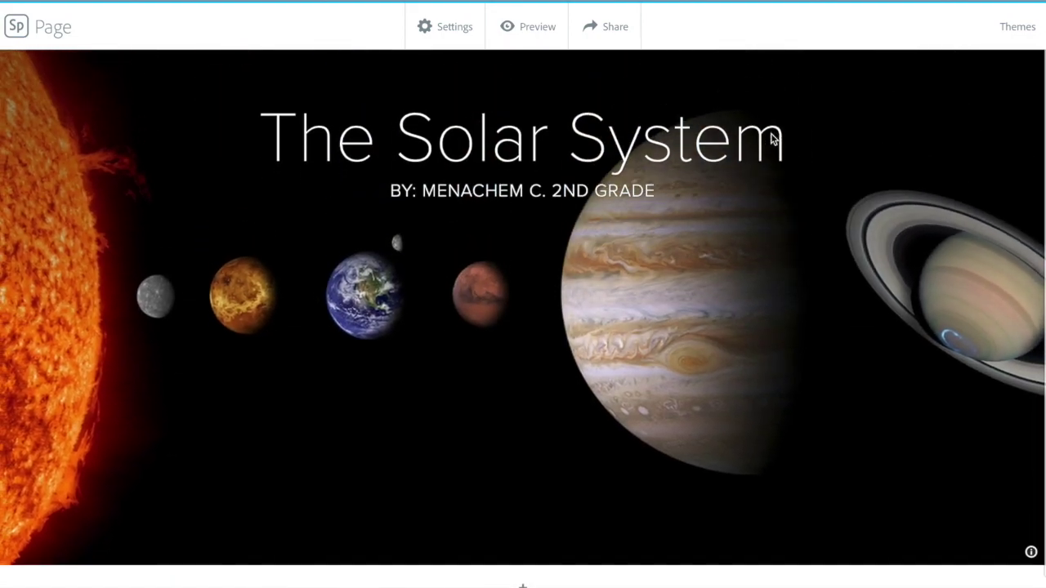
click(1016, 26)
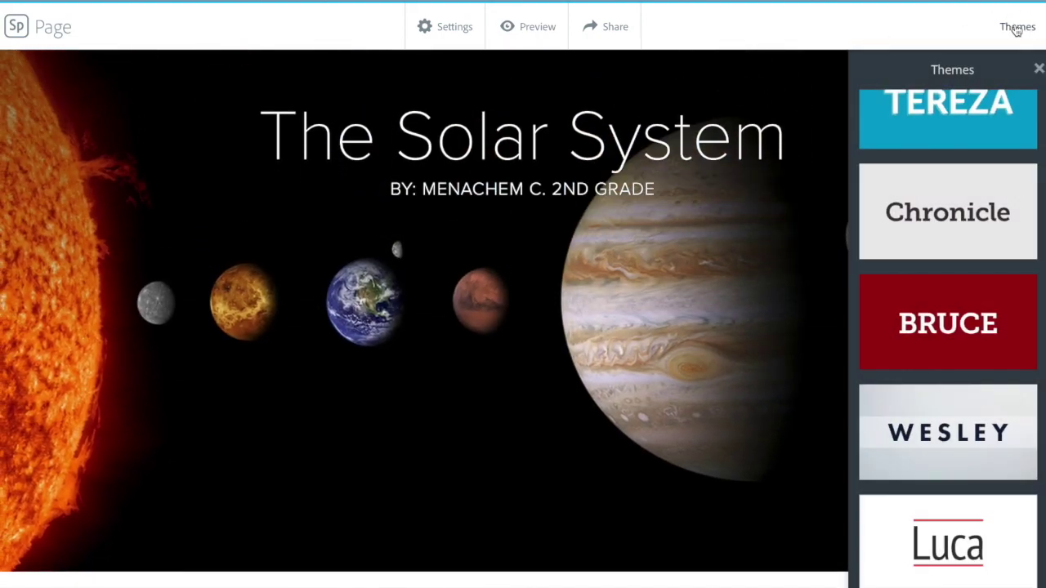
scroll(957, 327, up, 5)
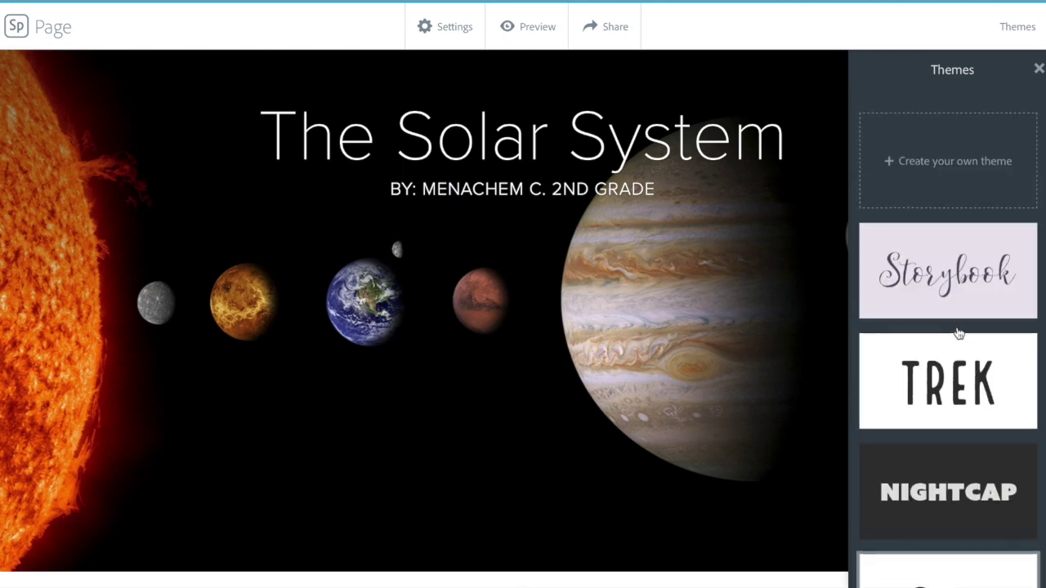
scroll(934, 263, down, 1)
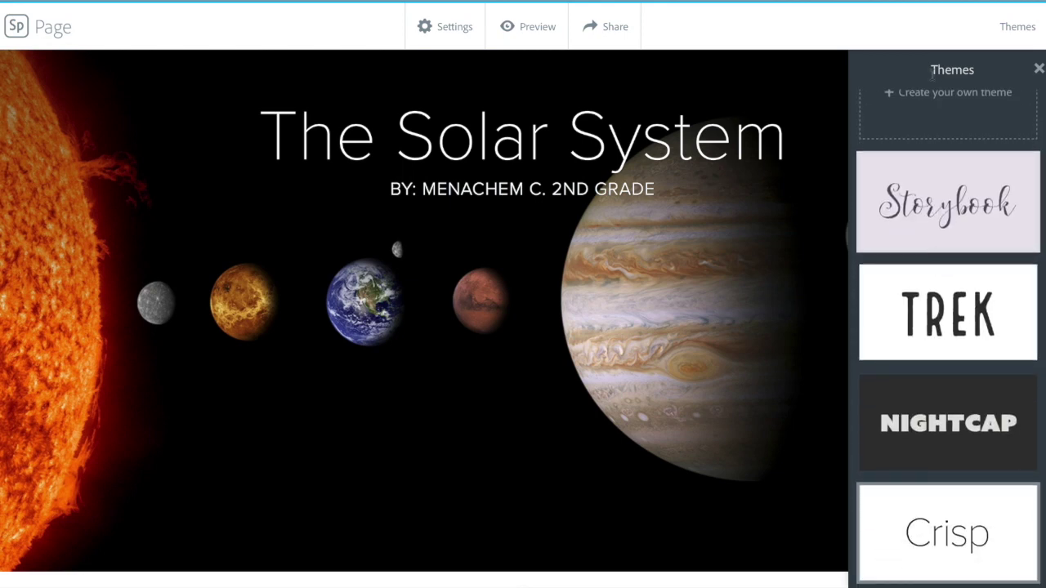
scroll(939, 277, down, 1)
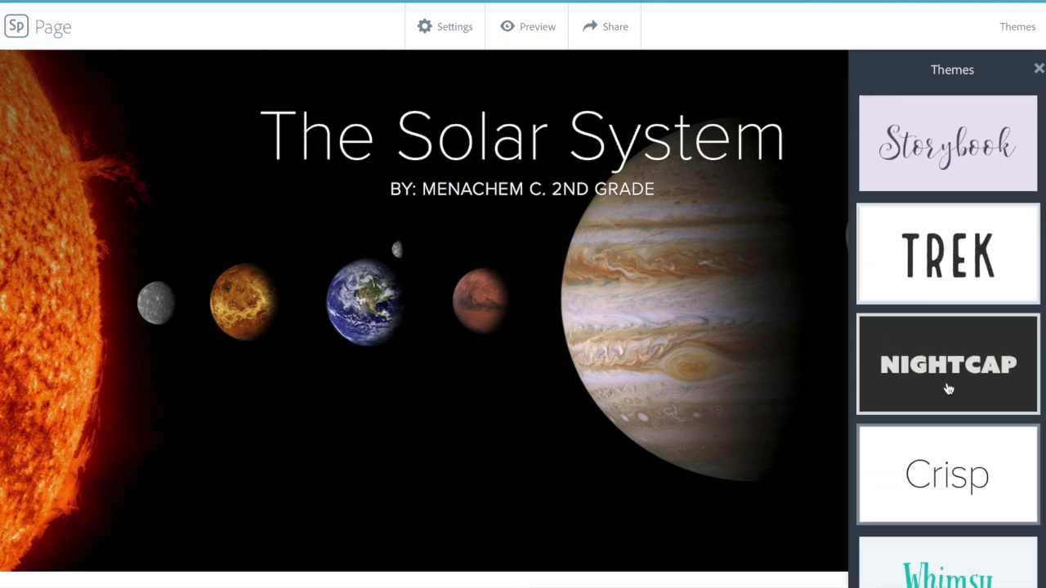
click(1039, 69)
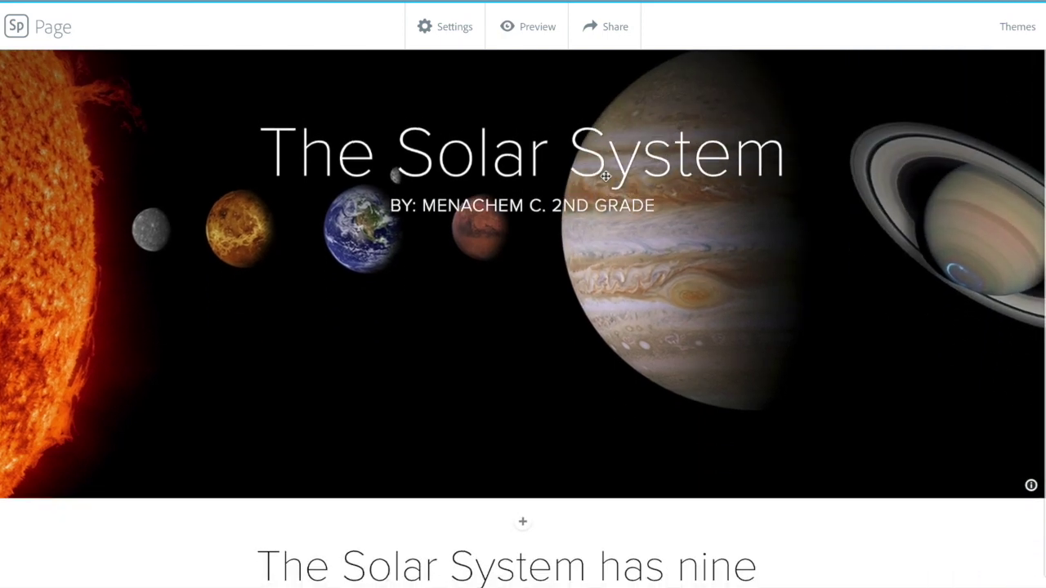
Step: Open the Solar System story in full-screen preview and scroll through its opening sections
click(528, 29)
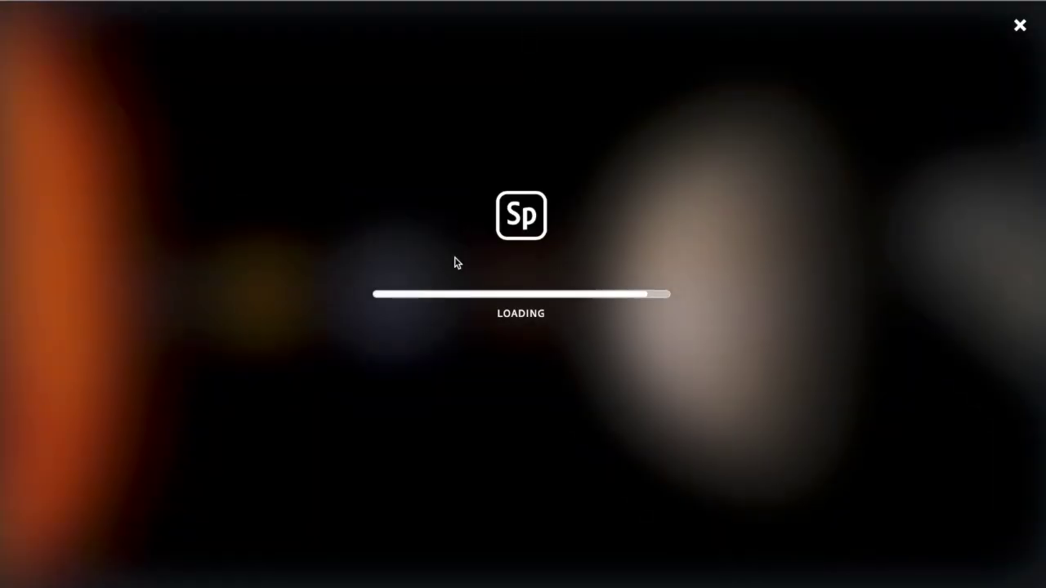
scroll(397, 357, down, 7)
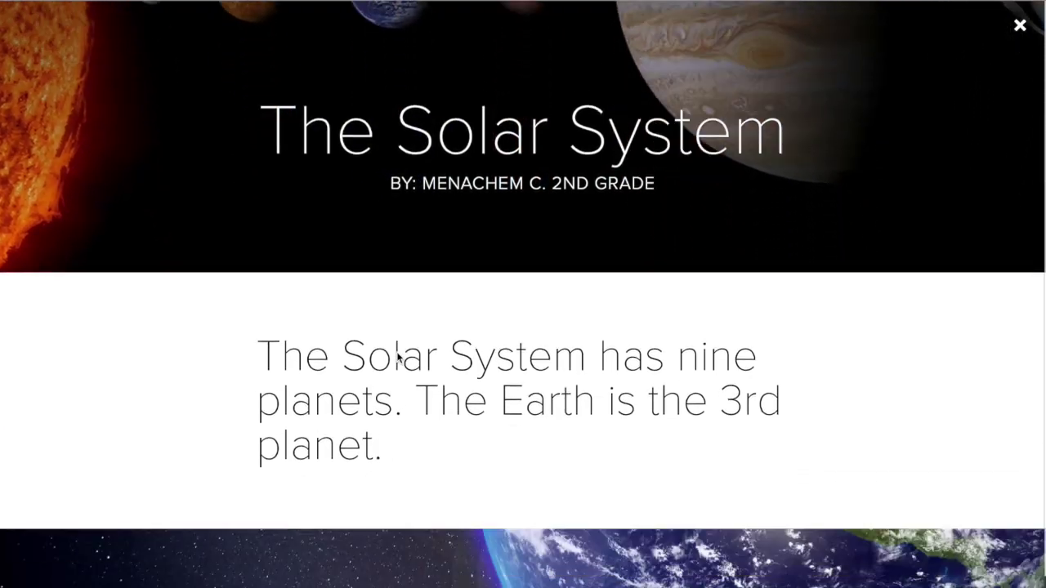
scroll(398, 358, down, 6)
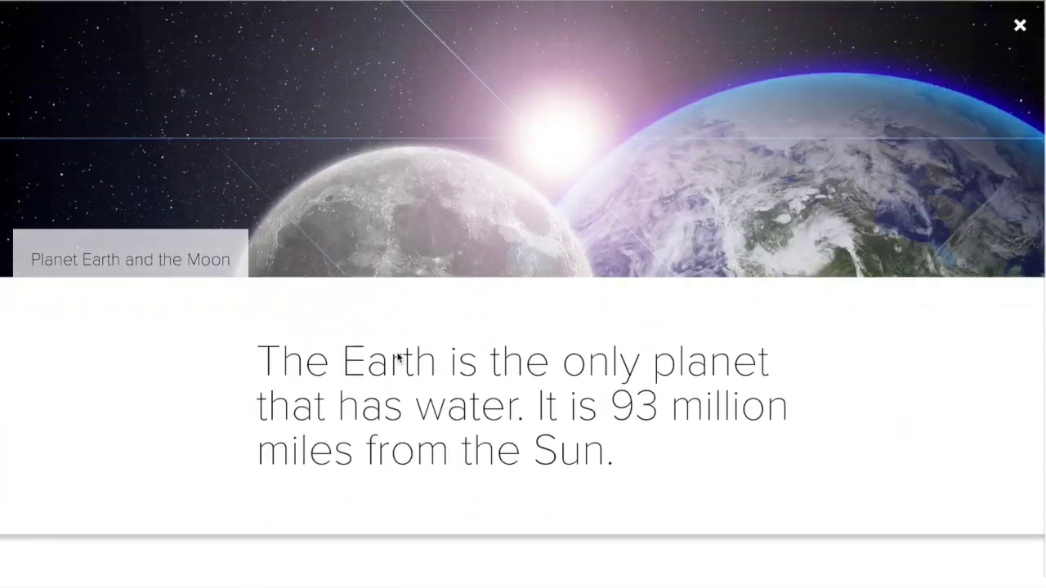
scroll(398, 357, down, 6)
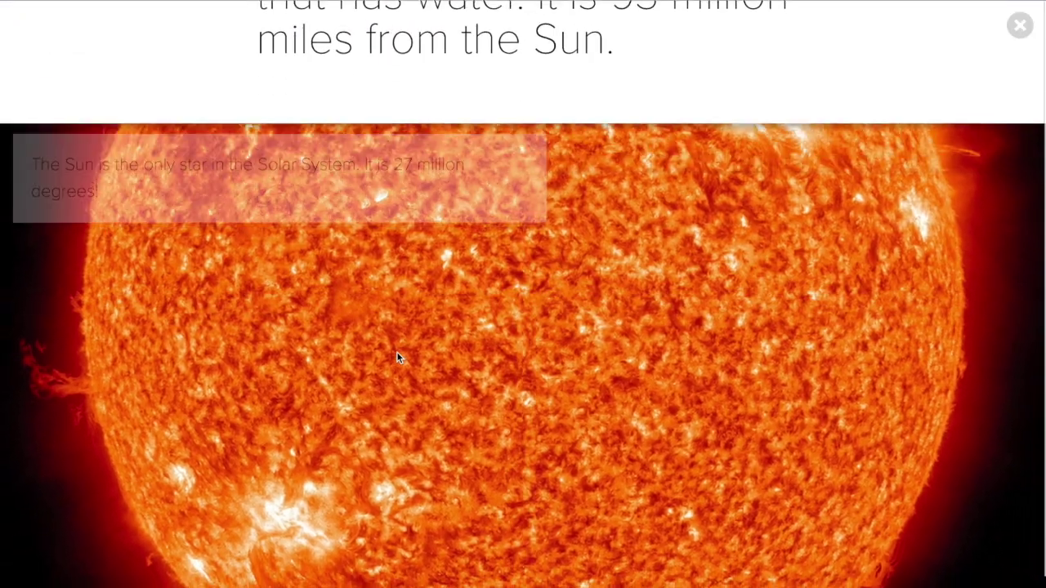
scroll(398, 357, down, 7)
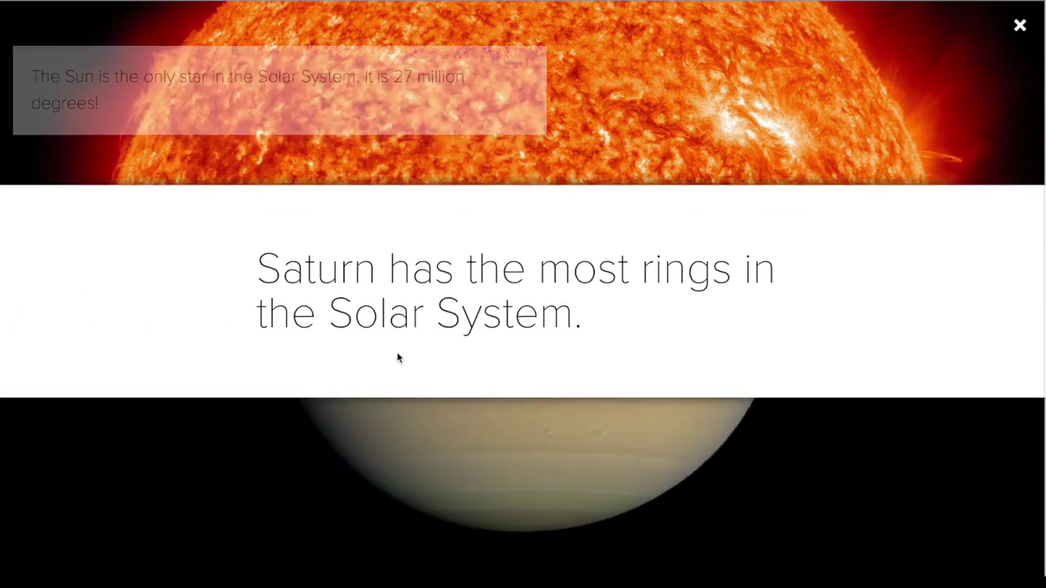
scroll(397, 356, down, 8)
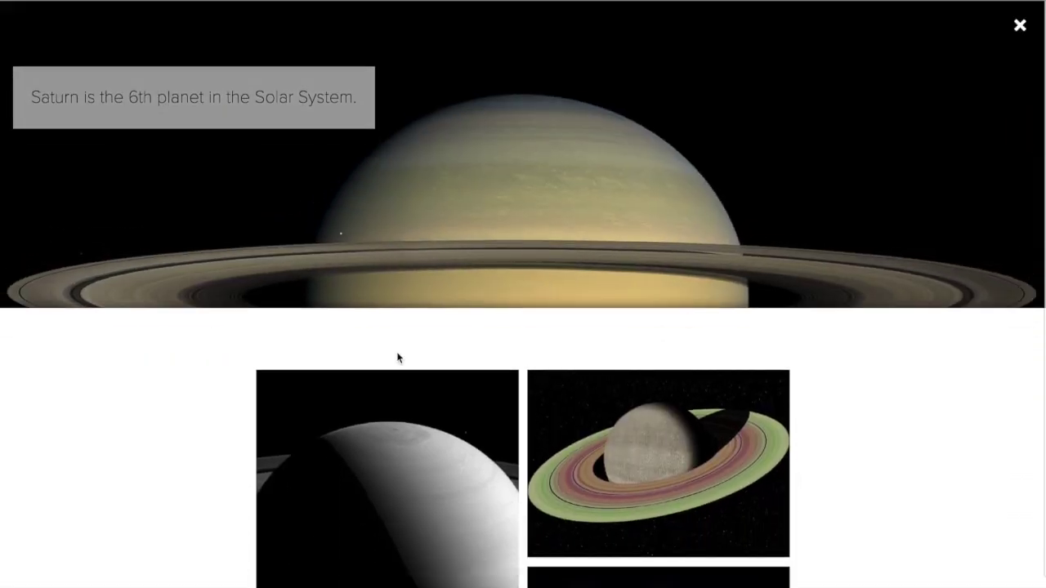
scroll(397, 357, down, 6)
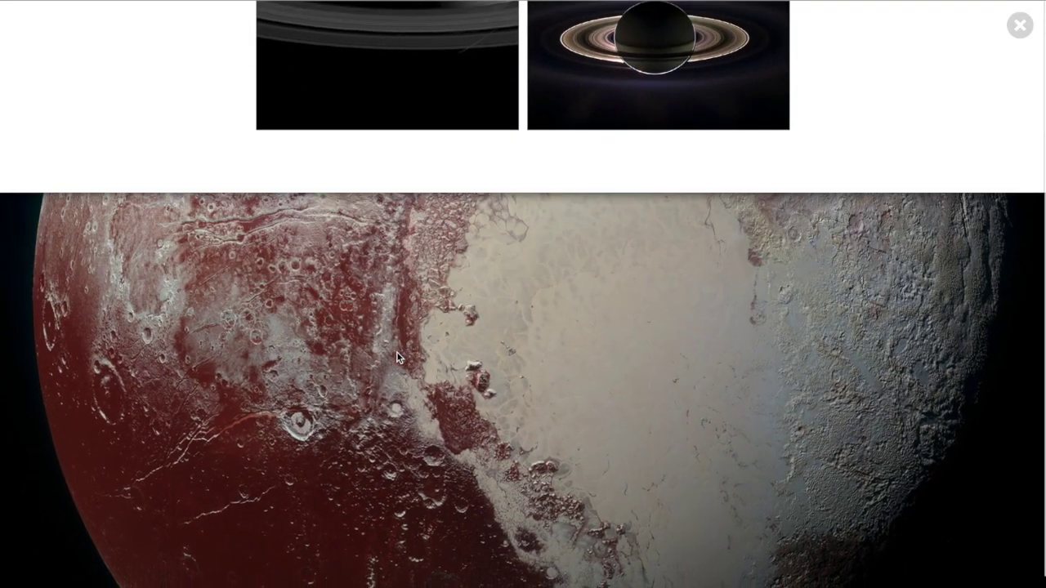
scroll(397, 357, down, 6)
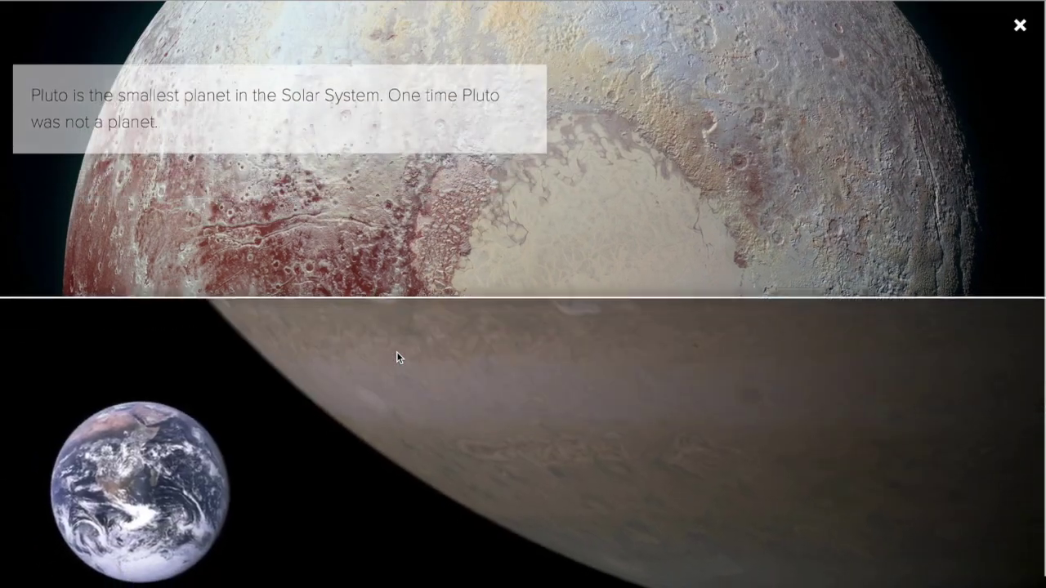
scroll(397, 357, down, 6)
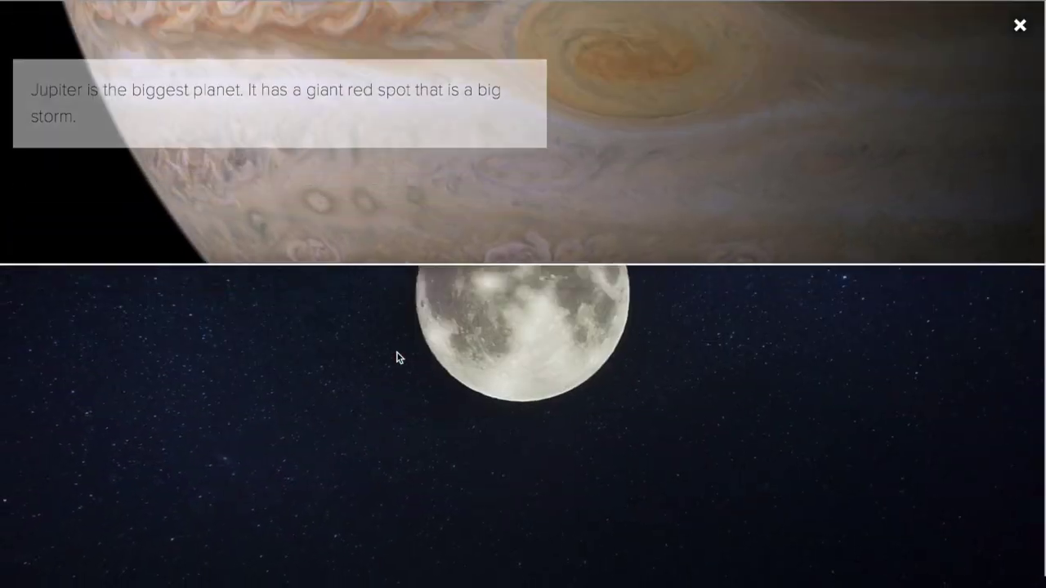
Step: Keep scrolling the preview down to the NASA.gov link and the image credits
scroll(398, 357, down, 6)
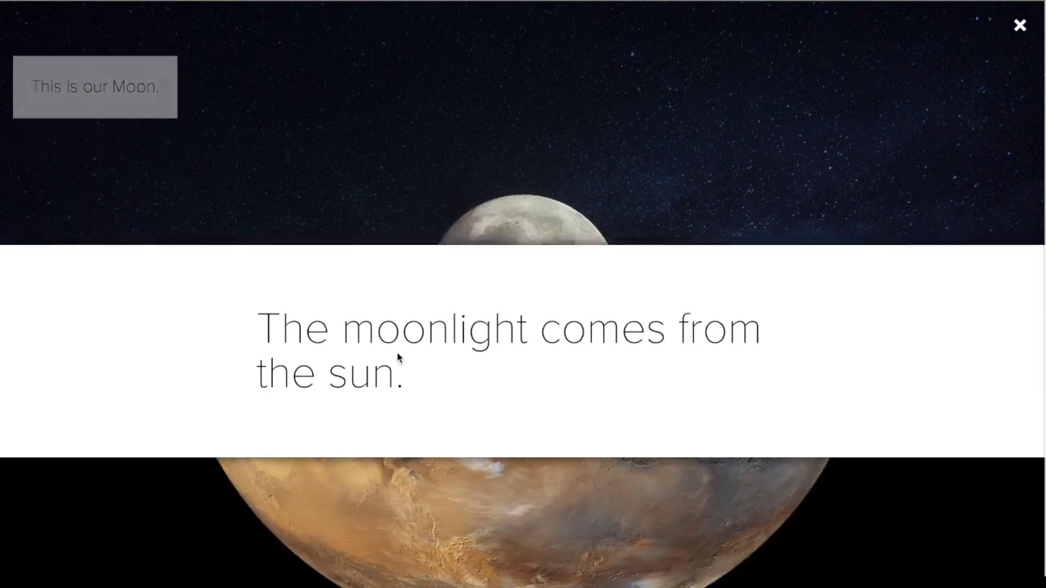
scroll(397, 357, down, 6)
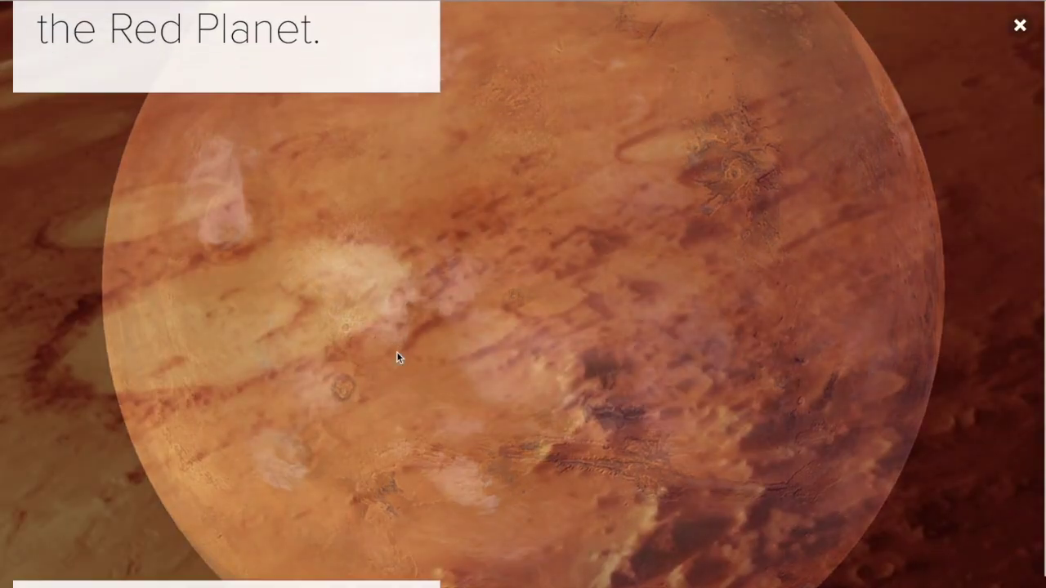
scroll(397, 357, down, 6)
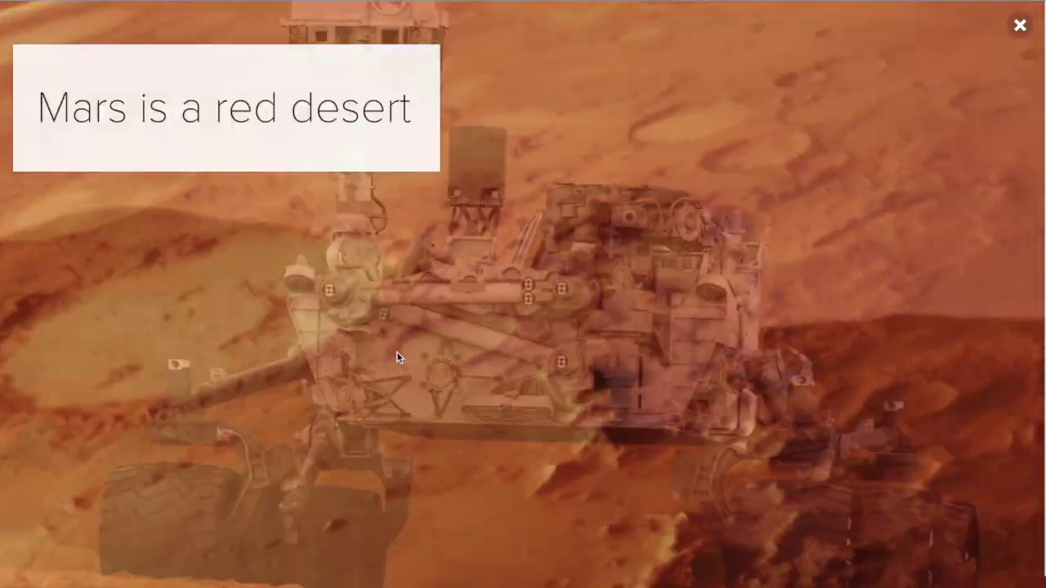
scroll(396, 357, down, 6)
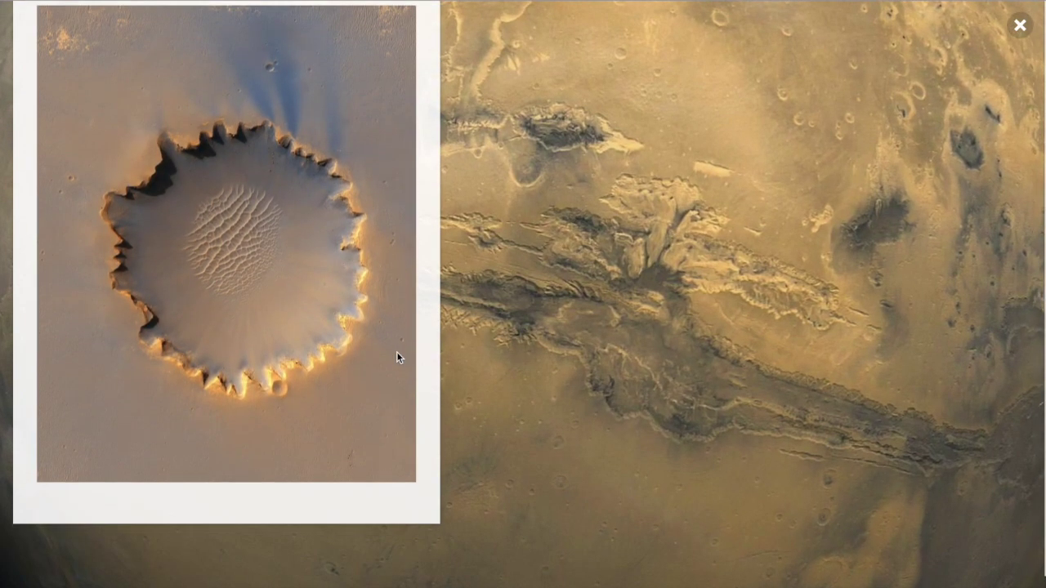
scroll(397, 357, down, 4)
scroll(398, 353, down, 6)
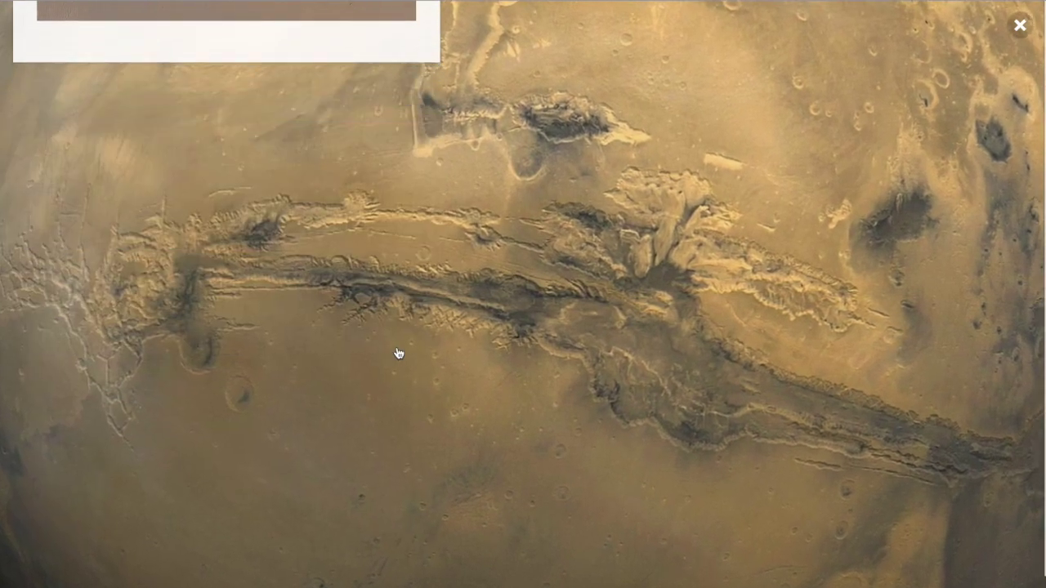
scroll(398, 353, down, 6)
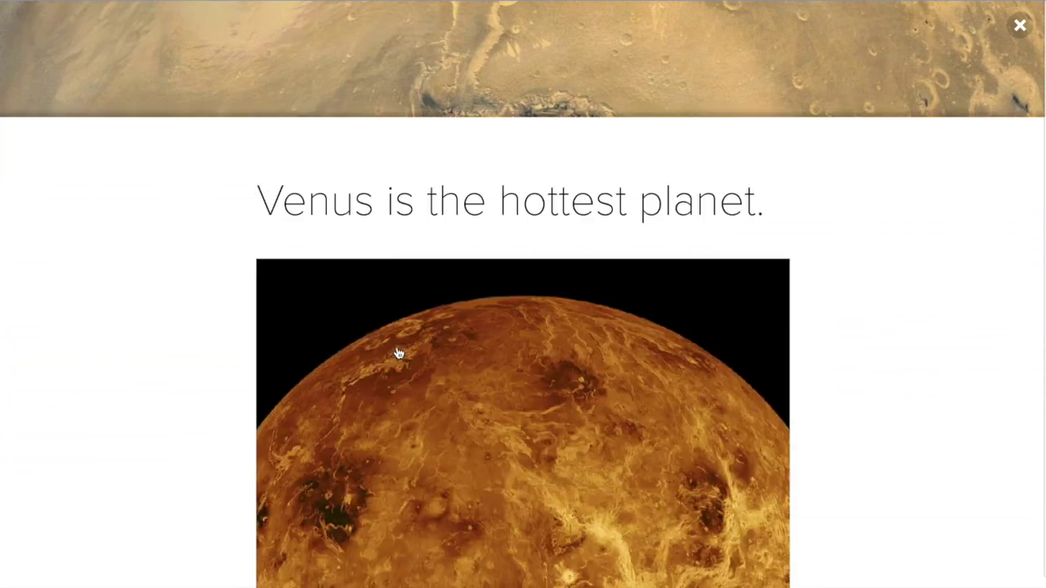
scroll(398, 354, down, 5)
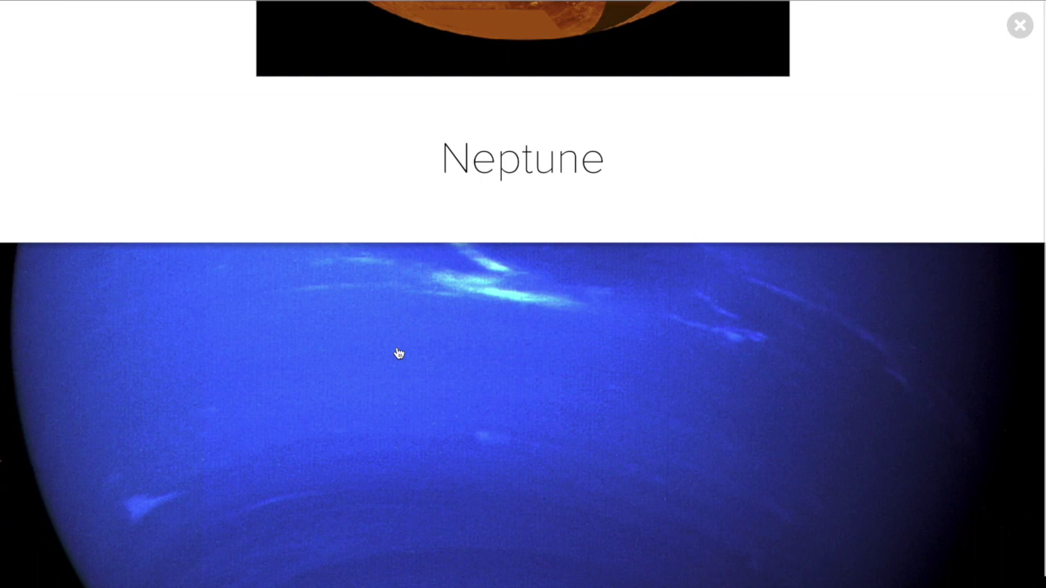
scroll(398, 353, down, 6)
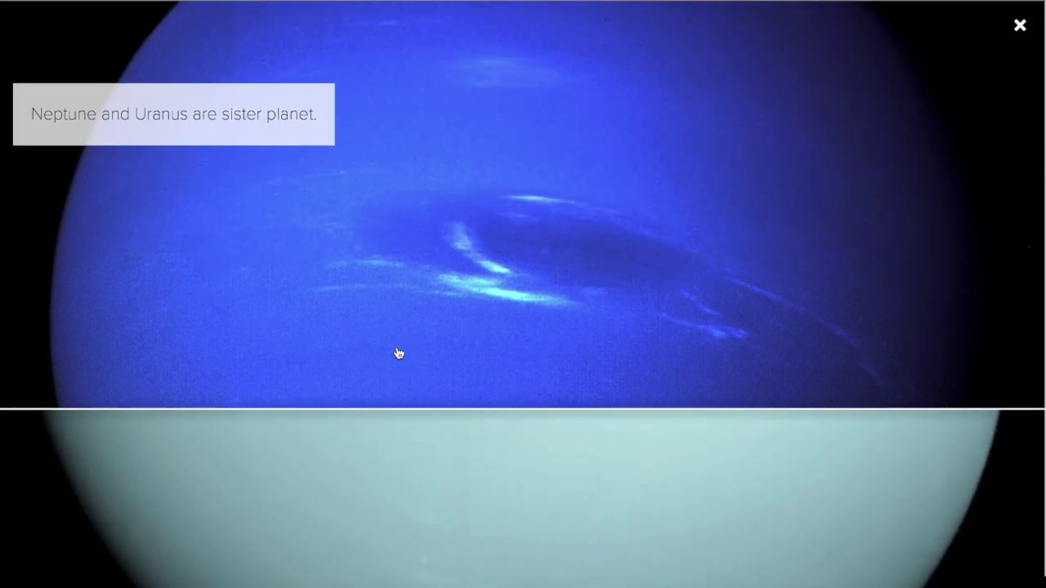
scroll(398, 353, down, 5)
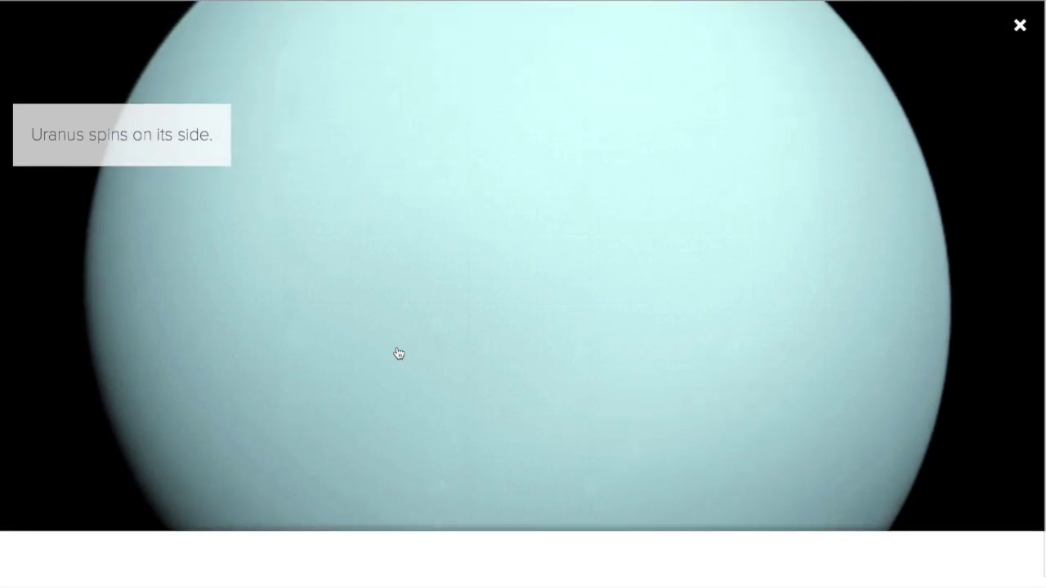
scroll(398, 353, down, 5)
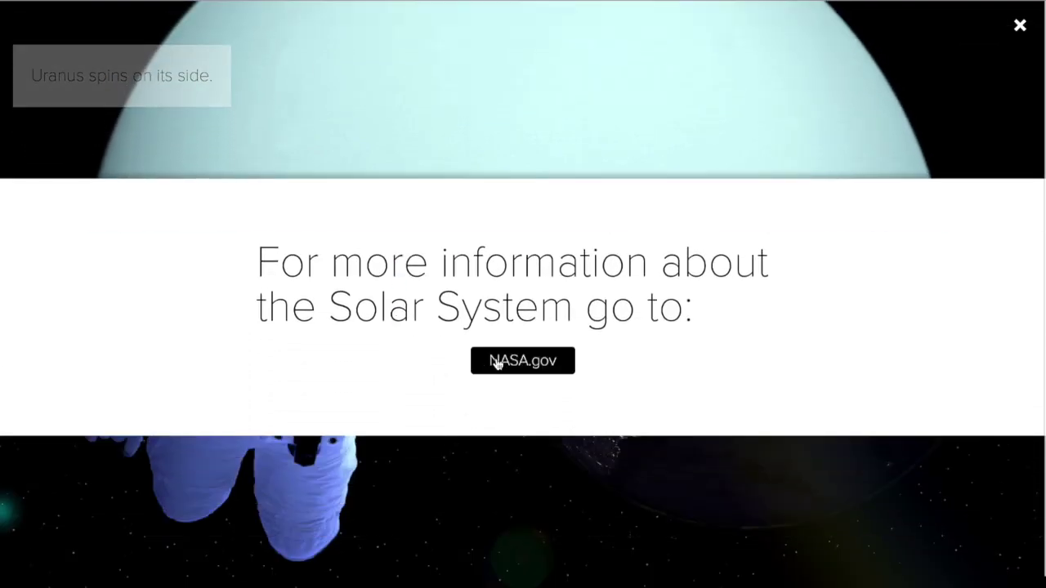
scroll(427, 422, down, 6)
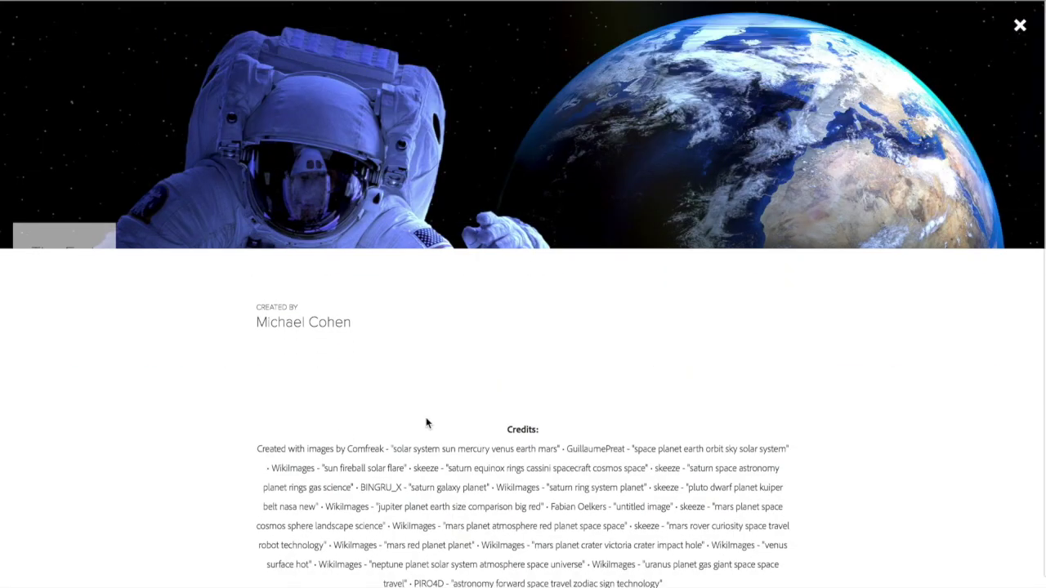
Step: Reach the preview's bottom, showing the credits and the 'Made with Adobe Spark Page' footer
scroll(426, 422, down, 4)
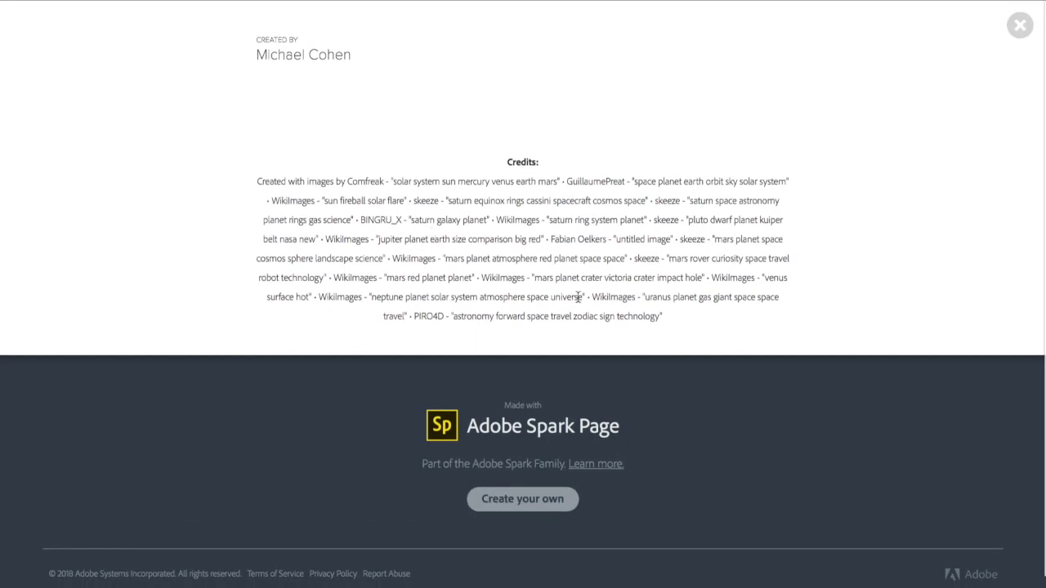
scroll(465, 483, down, 1)
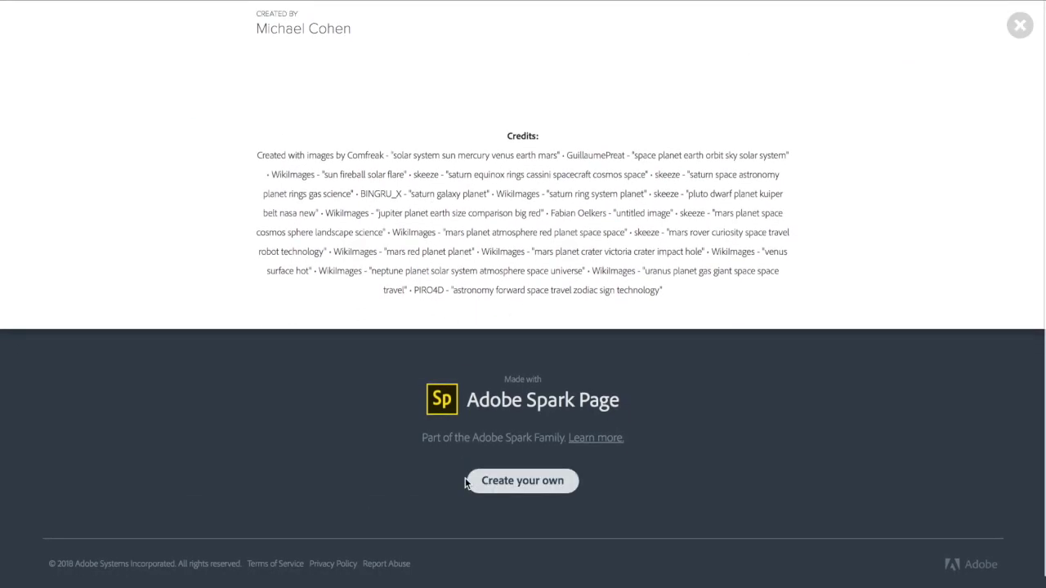